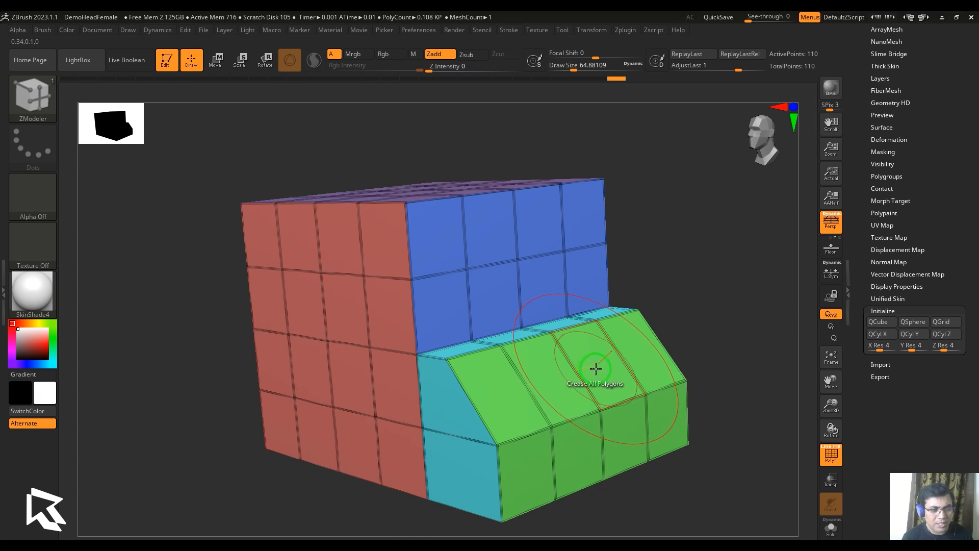
Set the polygon action to UnCrease with A Single Poly as target, and uncrease one polygon on the block's upper blue face
key(space)
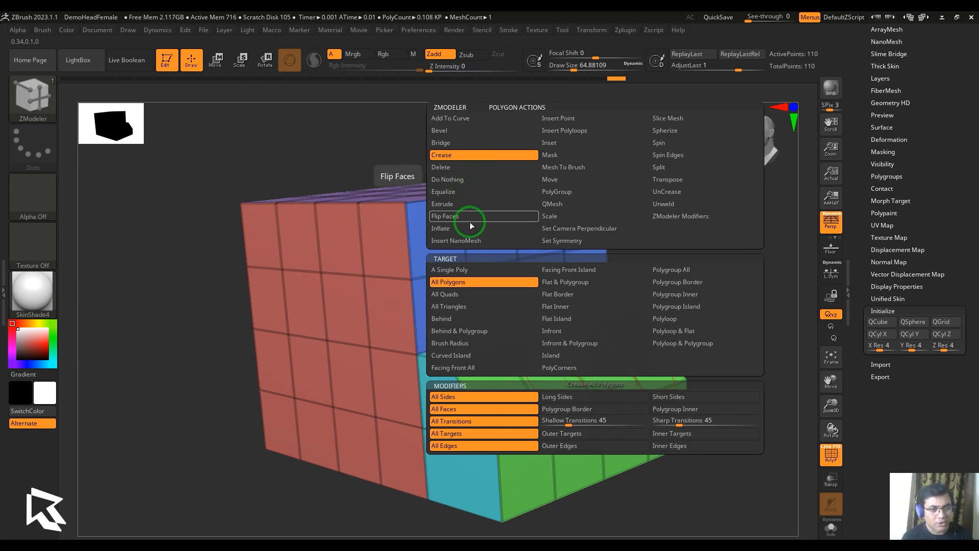
click(654, 193)
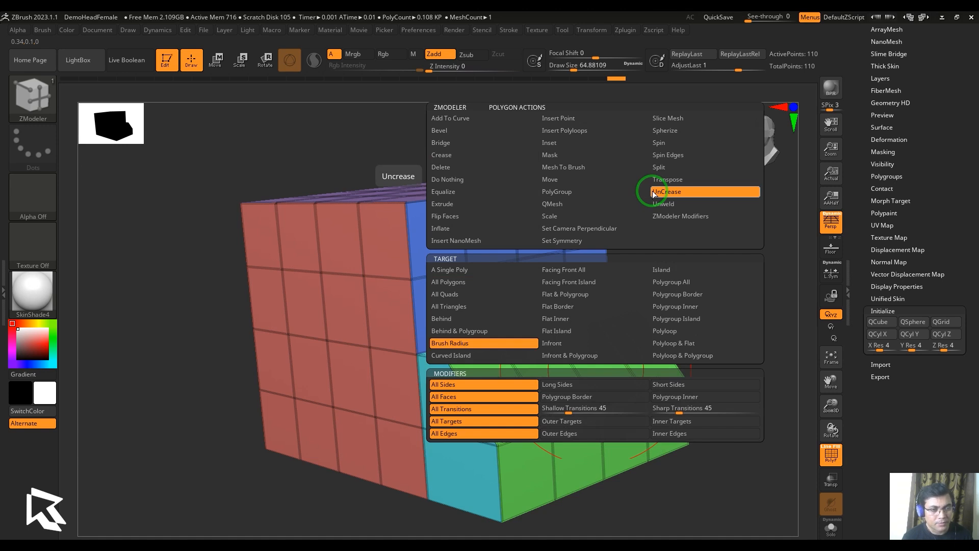
click(452, 270)
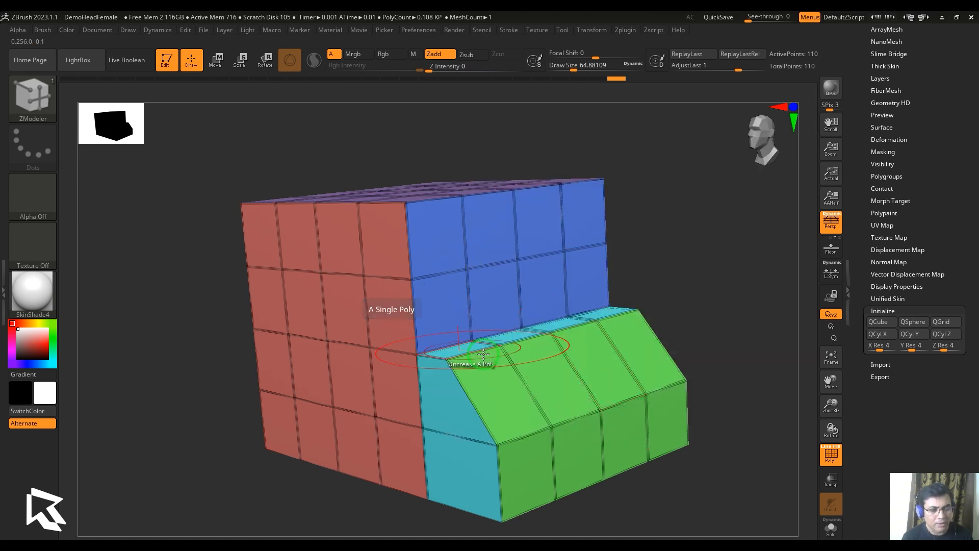
click(490, 233)
click(536, 265)
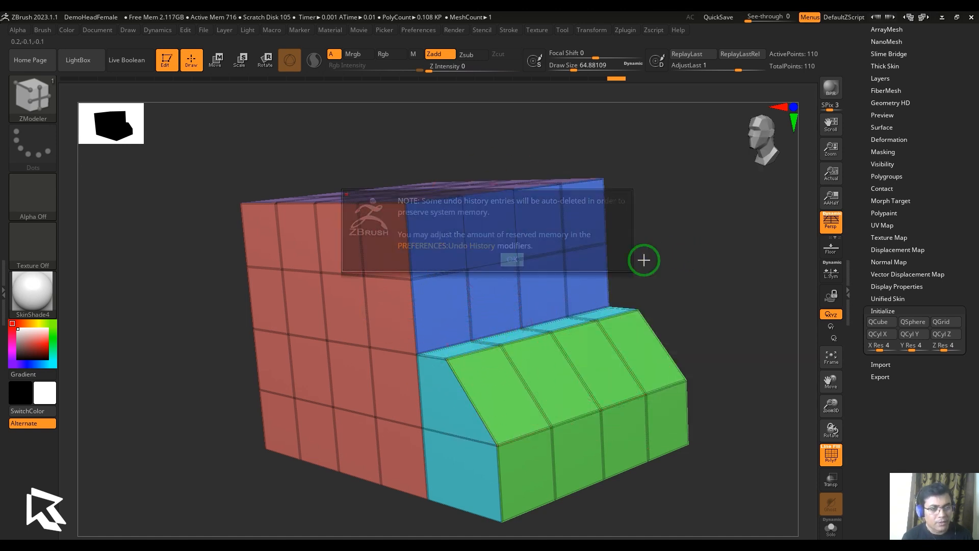
drag(642, 258, 693, 282)
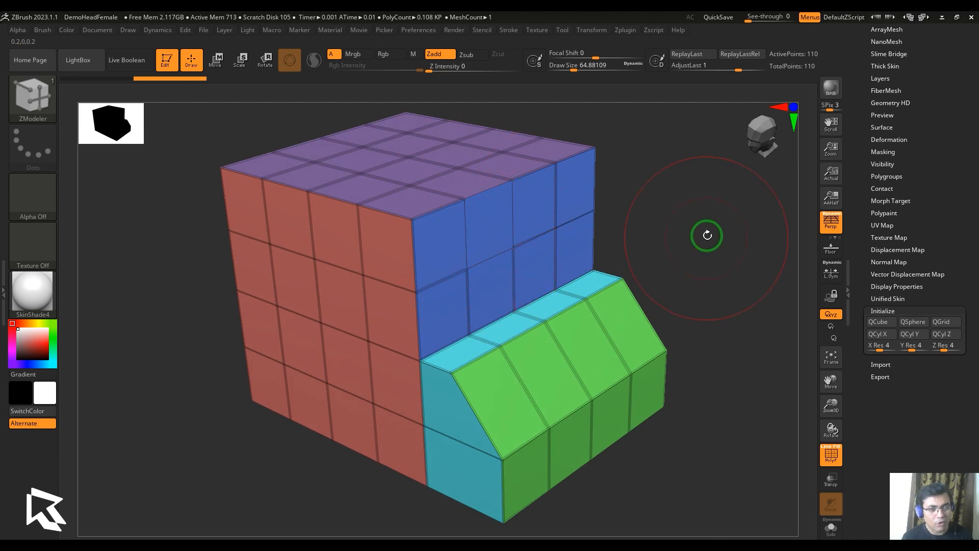
drag(705, 234, 707, 214)
alt+drag(707, 229, 701, 270)
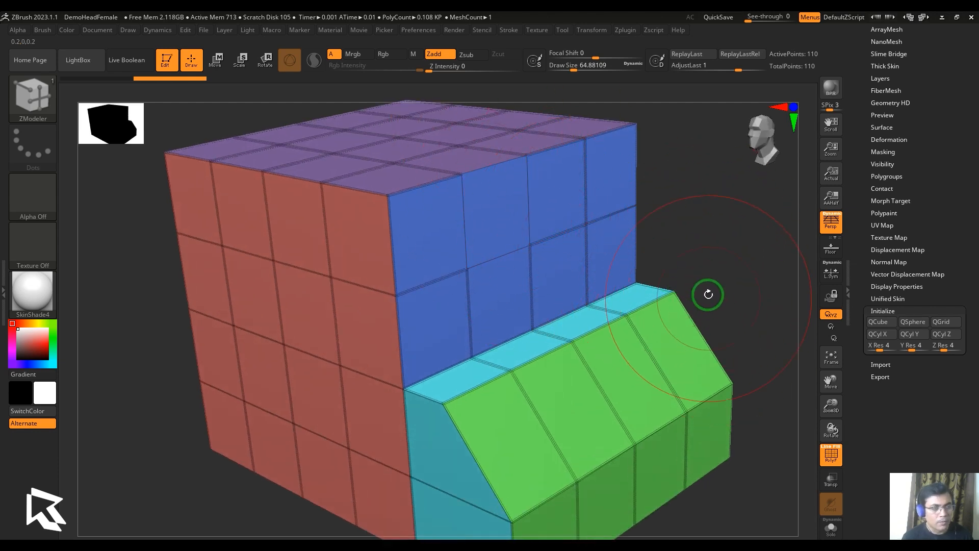
Switch the UnCrease target to All Polygons, uncrease the whole block, and undo that uncrease
key(space)
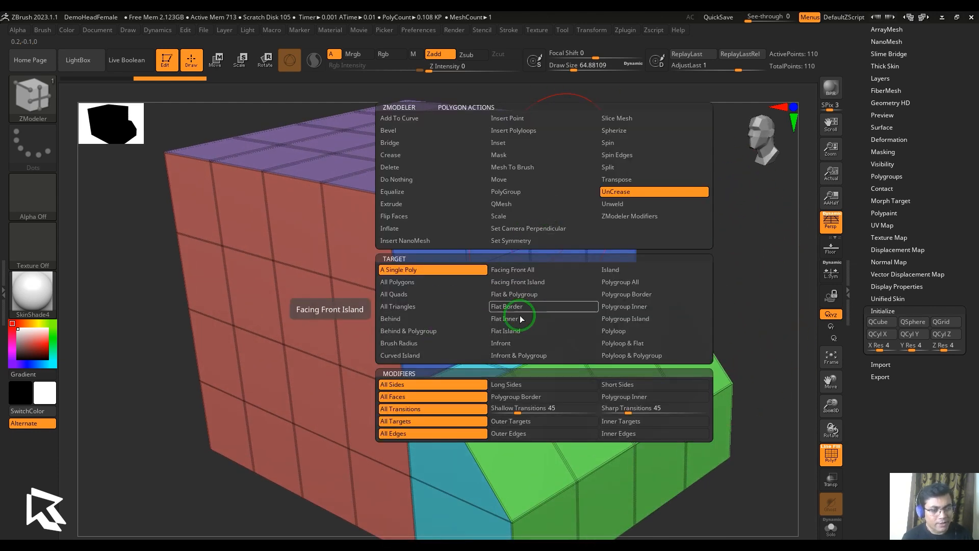
click(445, 282)
click(561, 208)
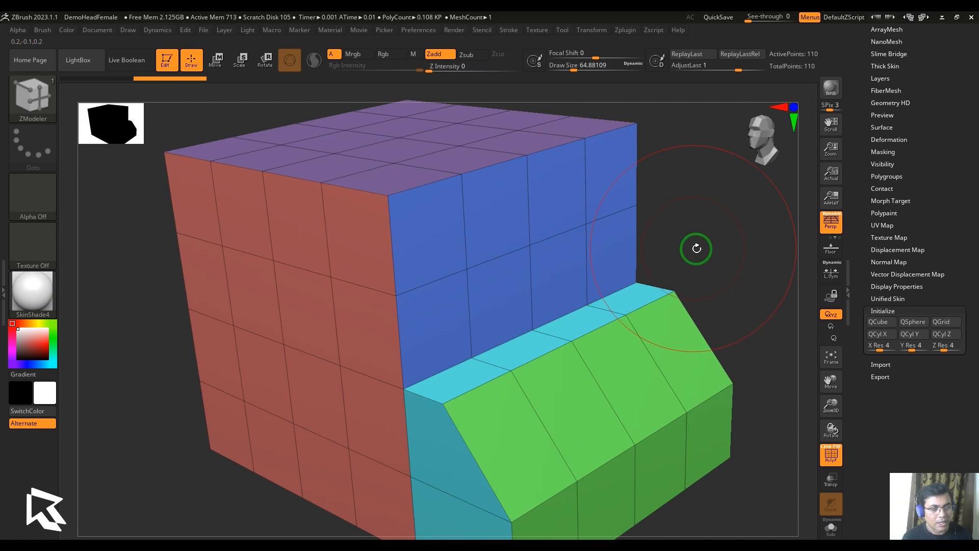
alt+drag(697, 249, 616, 232)
drag(670, 257, 697, 257)
alt+drag(712, 253, 717, 263)
key(ctrl+z)
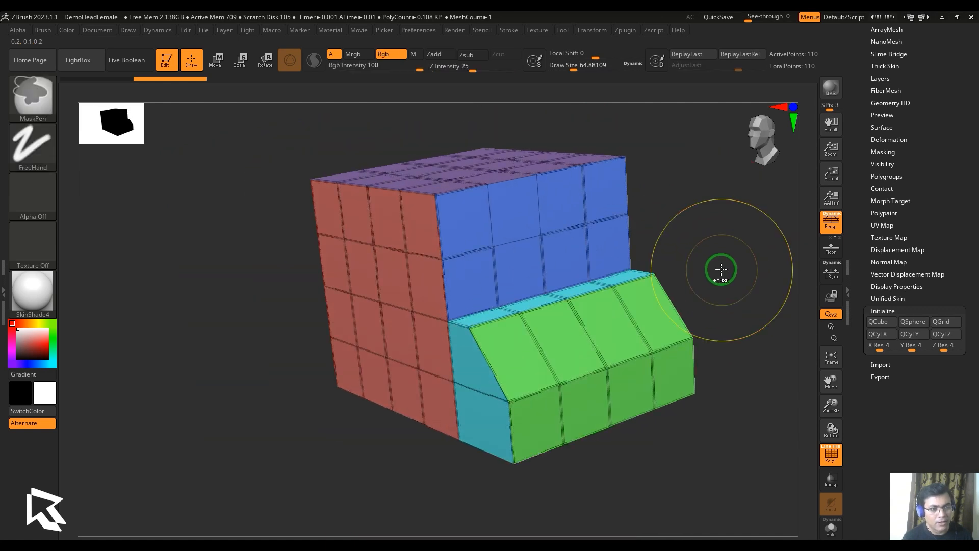
Undo the remaining single-polygon uncrease and set the polygon action to UnCrease with All Polygons as target
key(space)
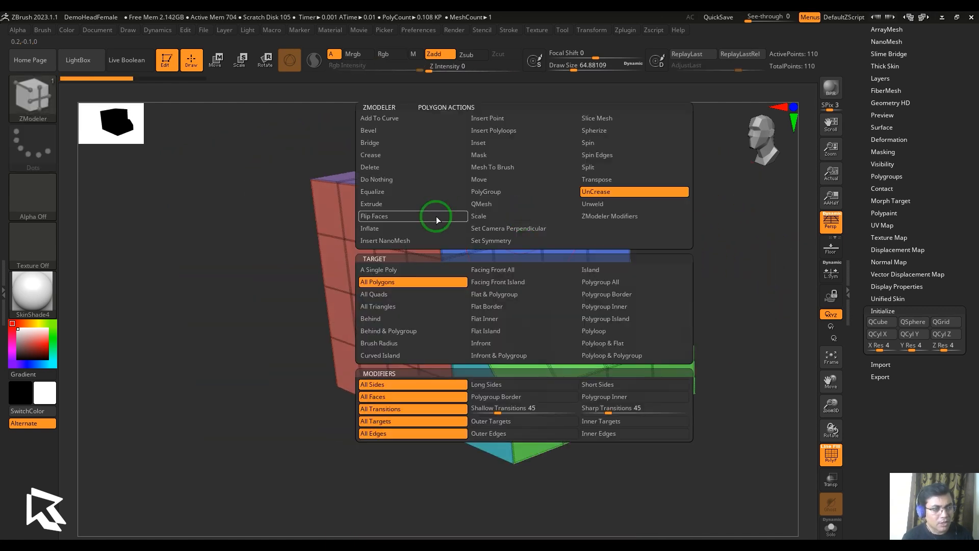
click(413, 286)
click(510, 216)
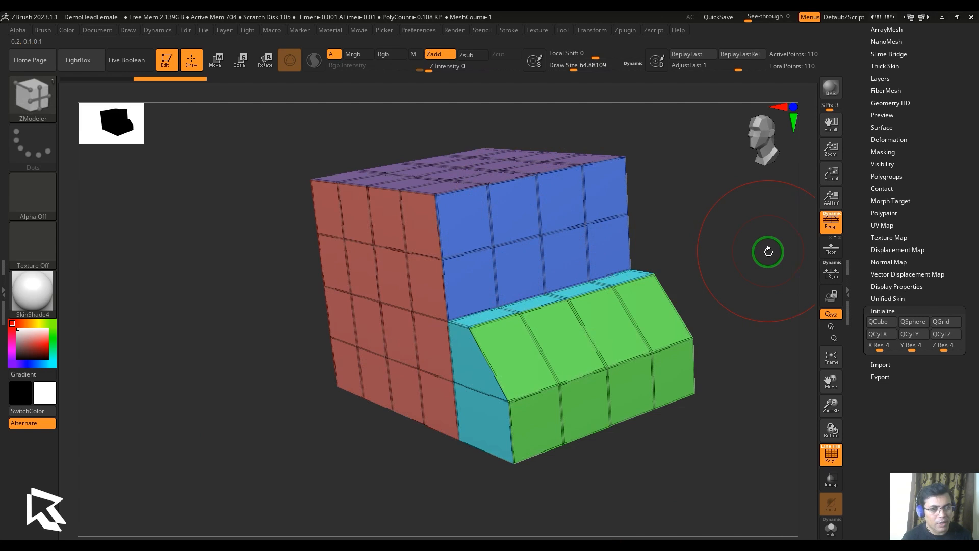
drag(767, 251, 754, 275)
key(space)
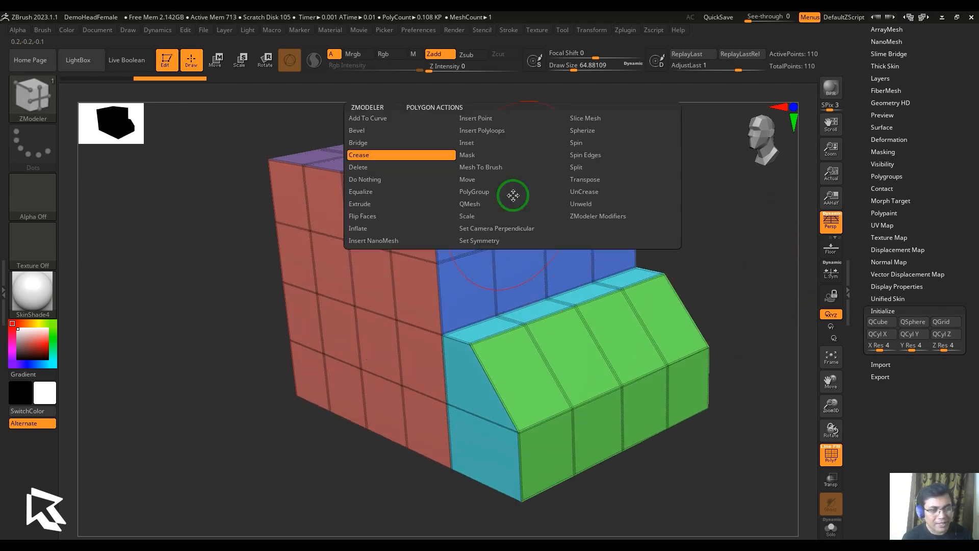
click(593, 193)
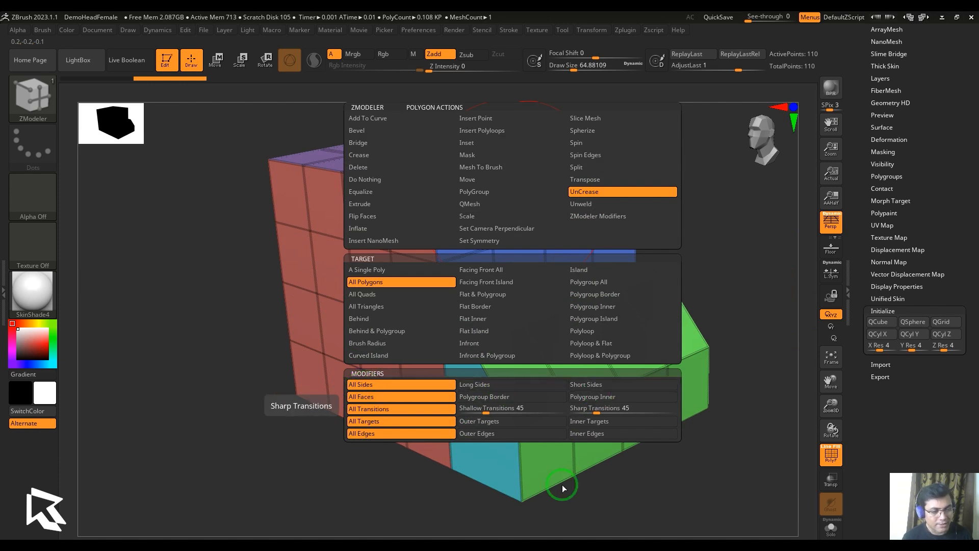
key(space)
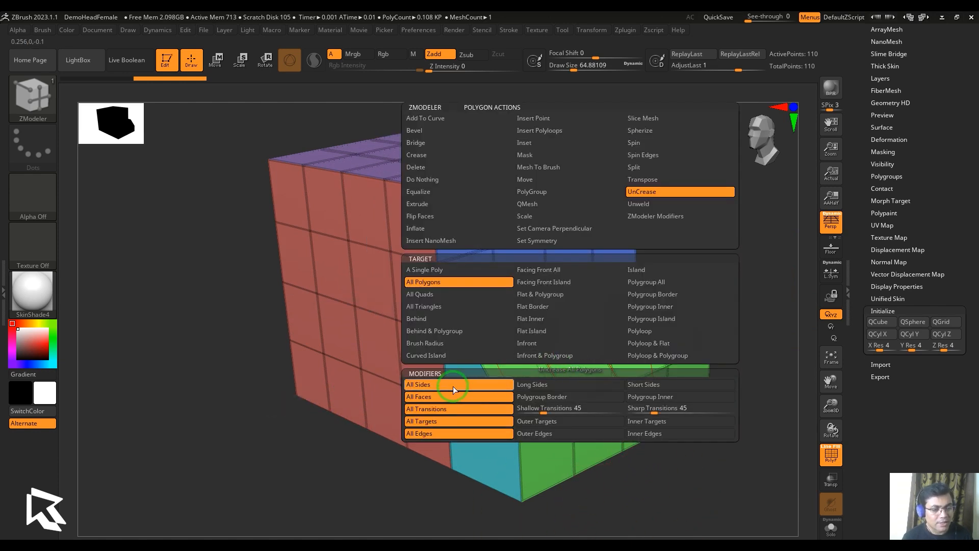
click(435, 286)
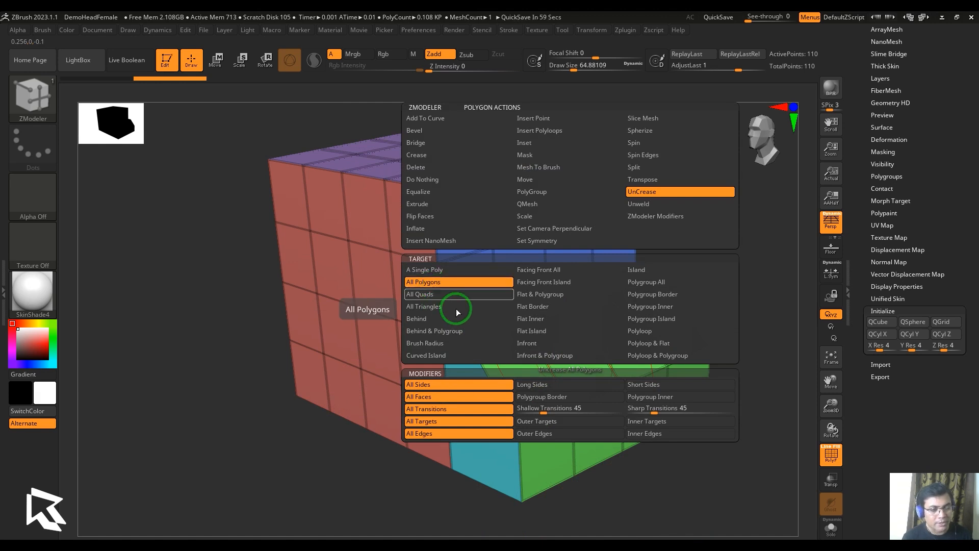
click(510, 260)
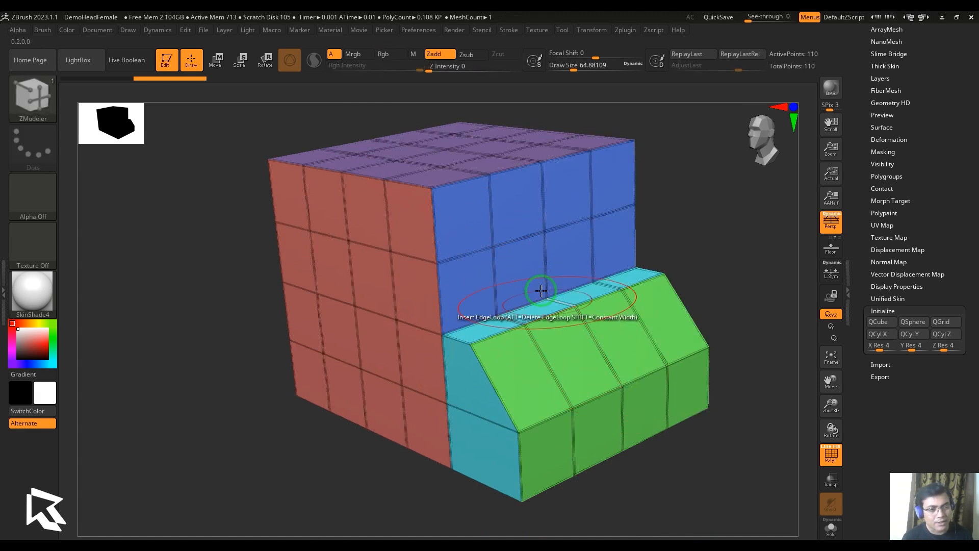
Uncrease only the long sides of all polygons on the block using the Long Sides modifier
key(space)
click(503, 385)
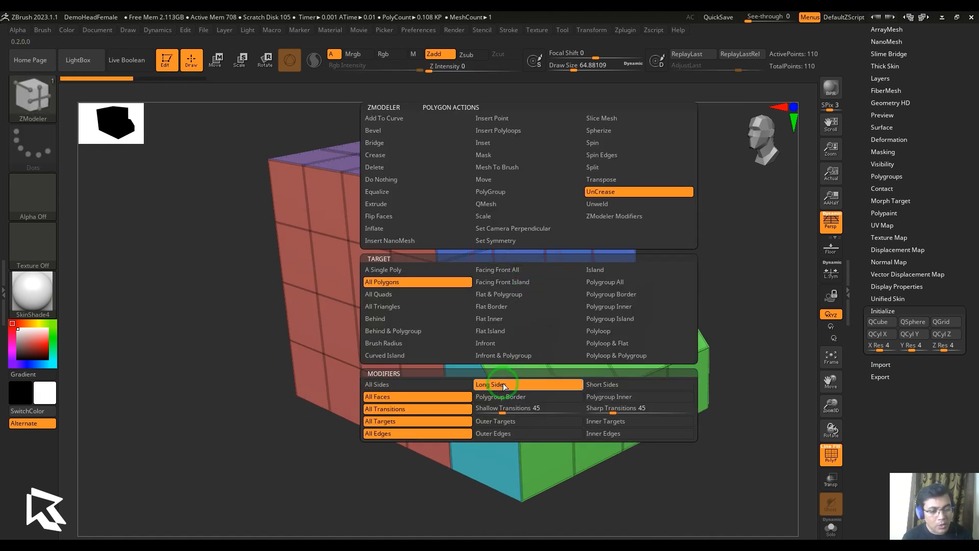
click(577, 350)
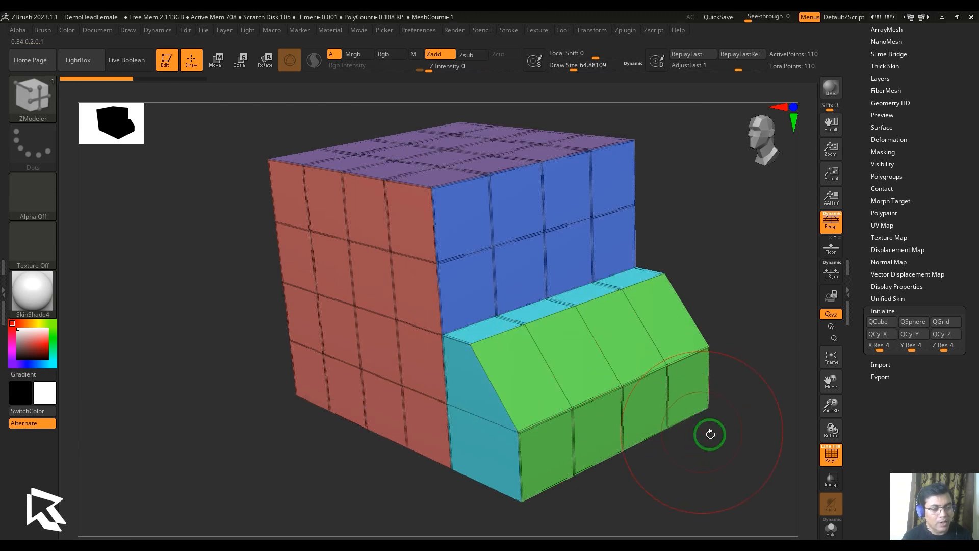
drag(709, 434, 739, 443)
ctrl+right_drag(739, 443, 740, 461)
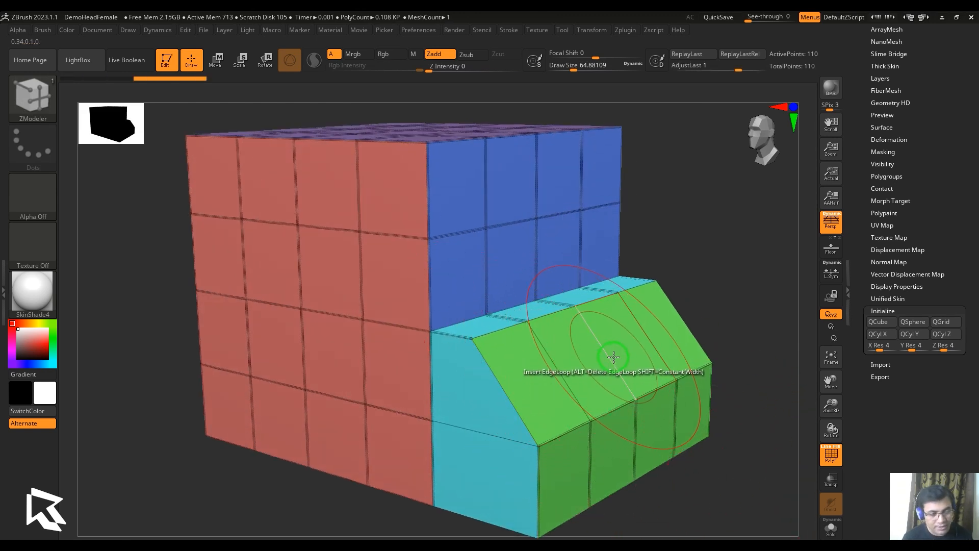
Uncrease only the short sides of all polygons using the Short Sides modifier, and undo the result
key(space)
click(669, 391)
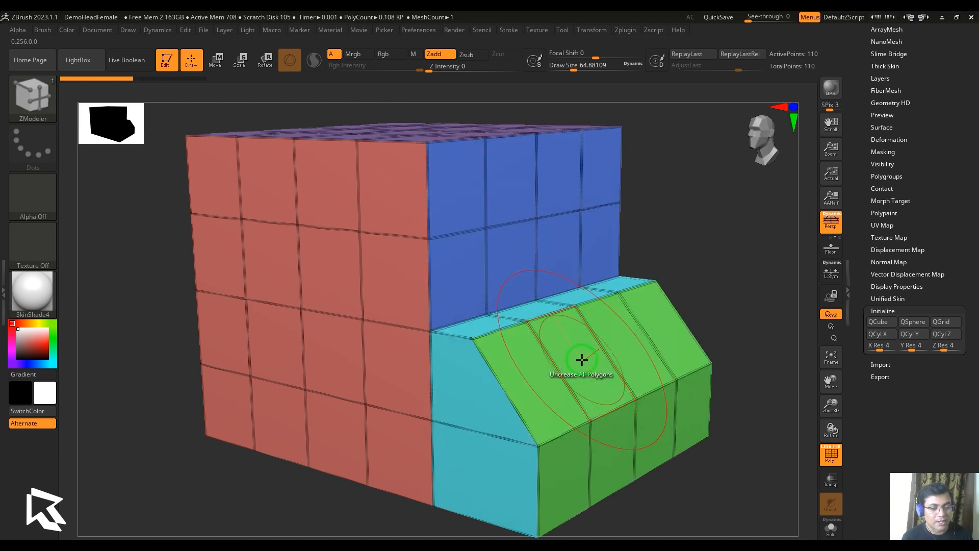
click(582, 357)
ctrl+right_drag(757, 414, 732, 404)
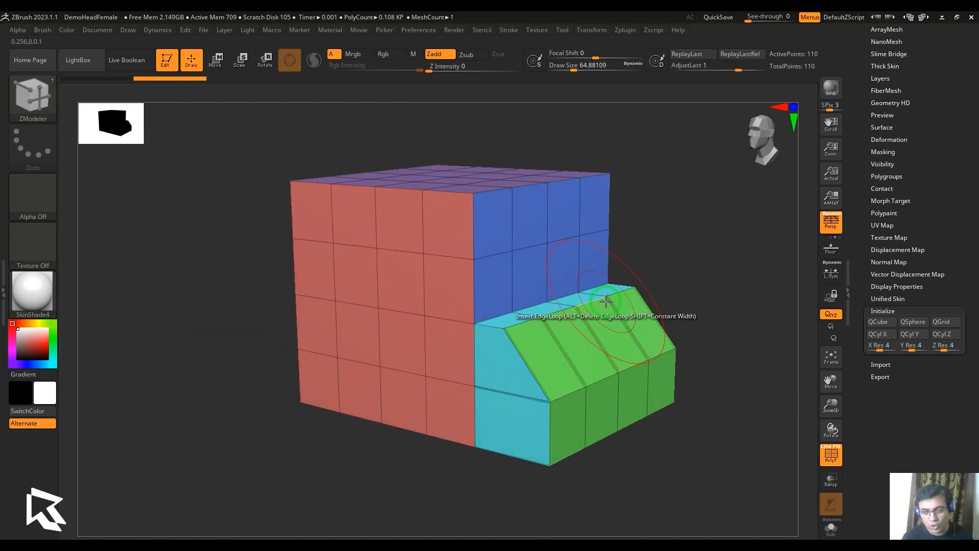
ctrl+right_drag(672, 294, 699, 315)
key(ctrl+z)
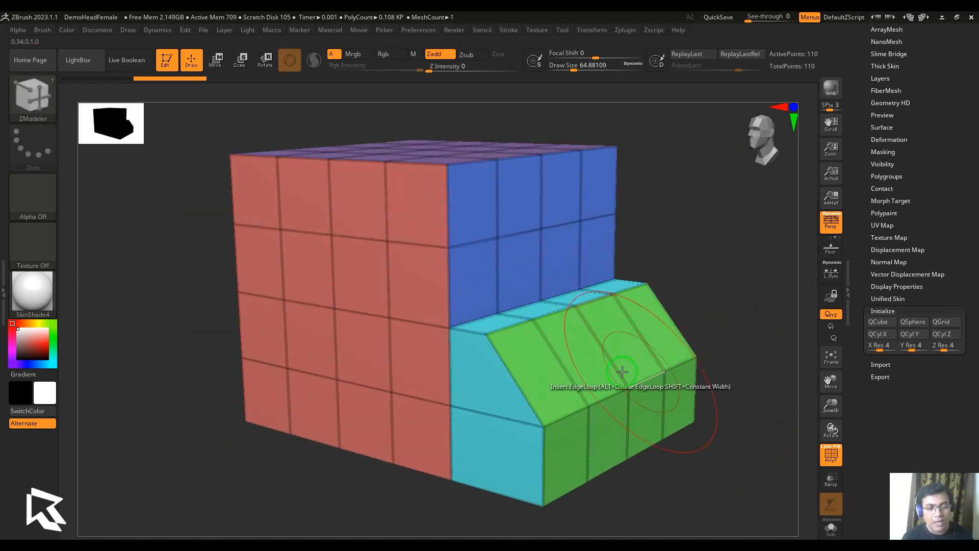
Return the UnCrease side modifier to All Sides
right_click(540, 371)
click(435, 391)
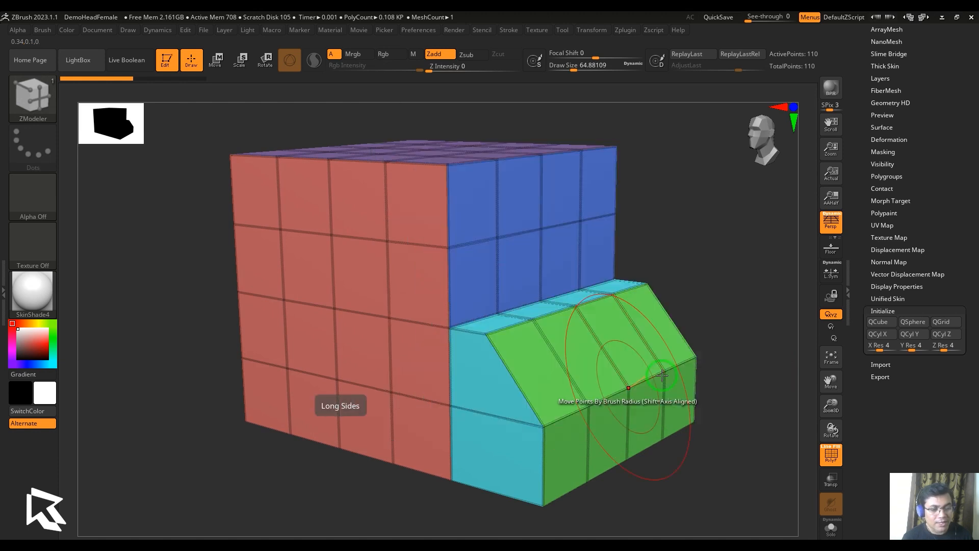
right_click(535, 361)
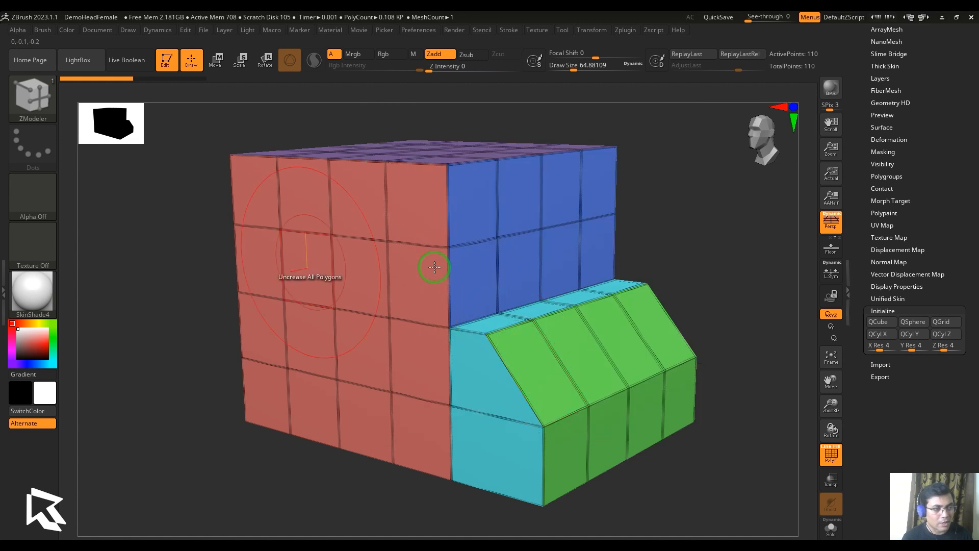
Uncrease only the edges between the block's polygroups using the Polygroup Border modifier with All Polygons as target
key(space)
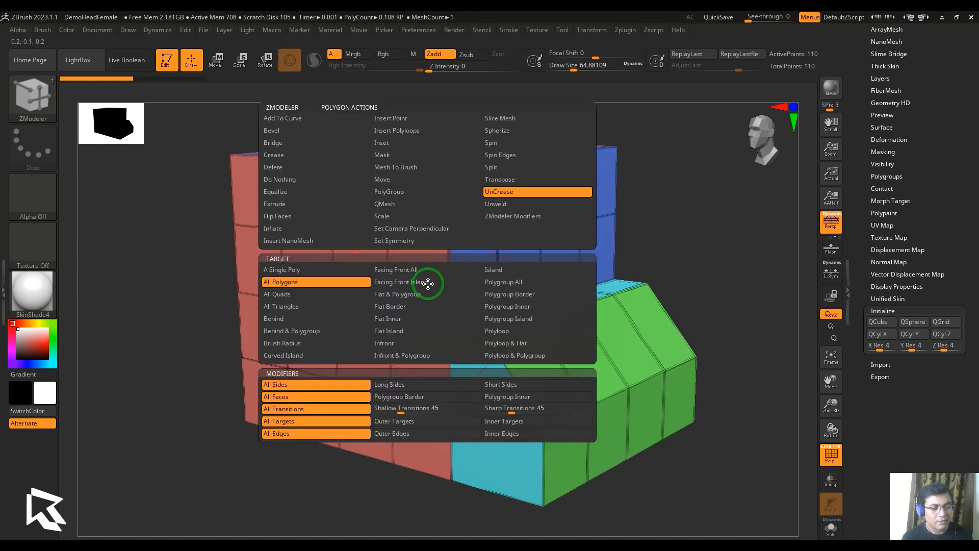
click(428, 398)
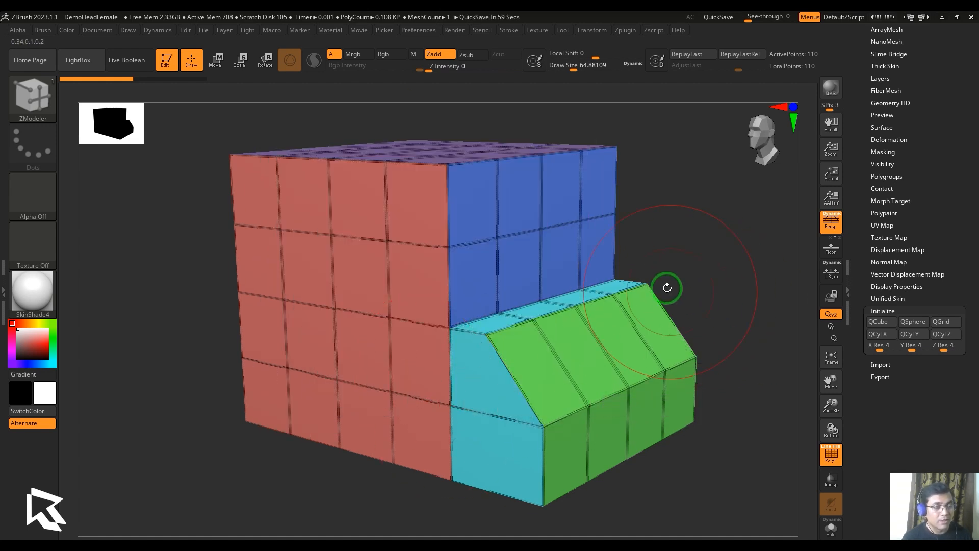
drag(667, 287, 701, 301)
alt+drag(702, 300, 701, 273)
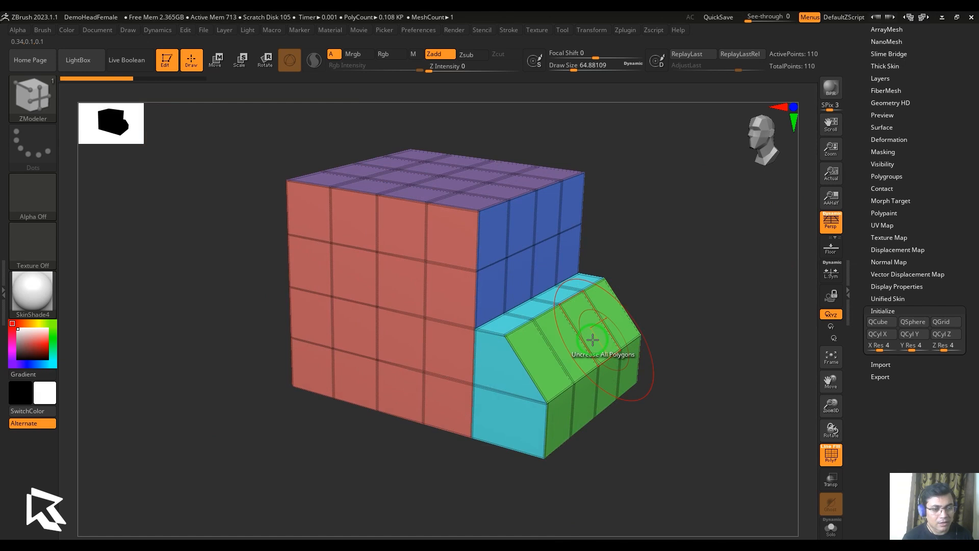
drag(684, 339, 591, 359)
drag(754, 322, 567, 333)
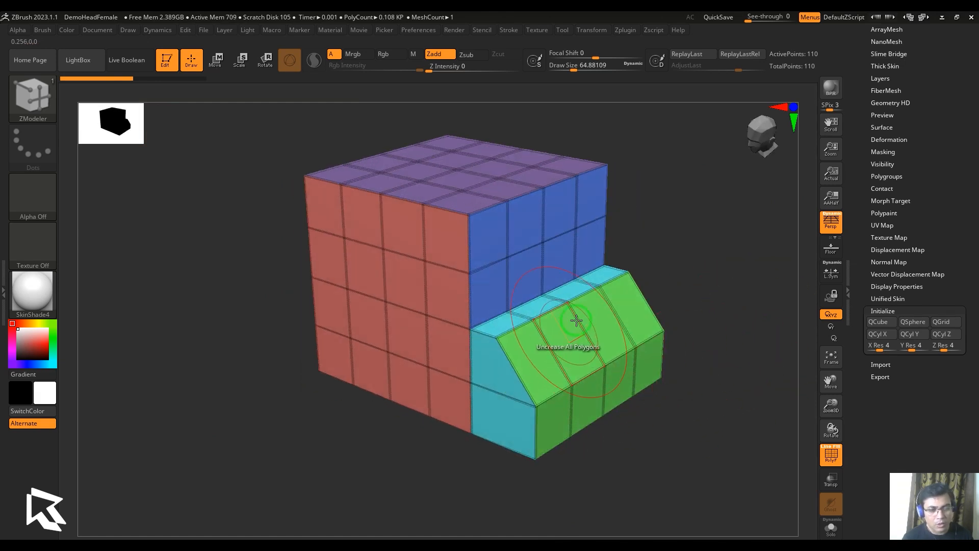
alt+drag(698, 304, 711, 315)
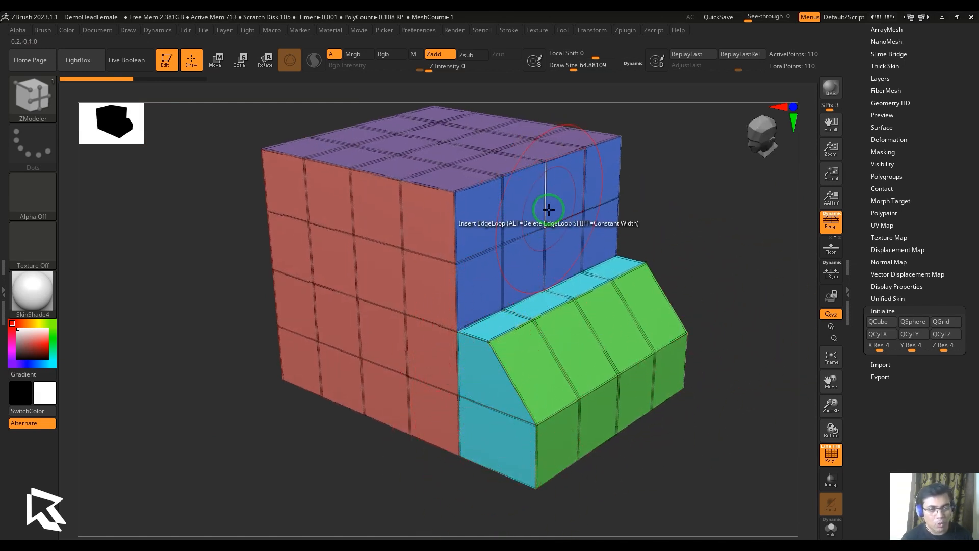
key(space)
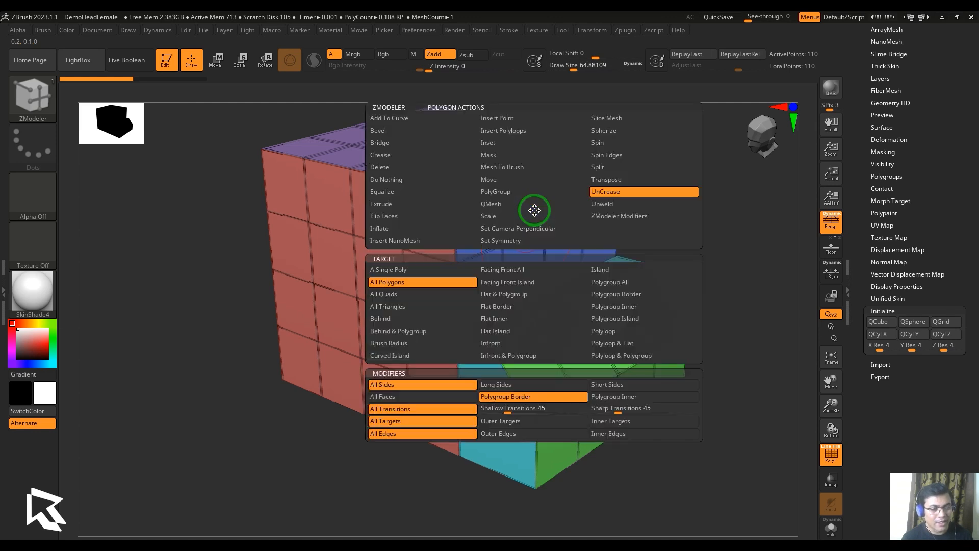
click(528, 397)
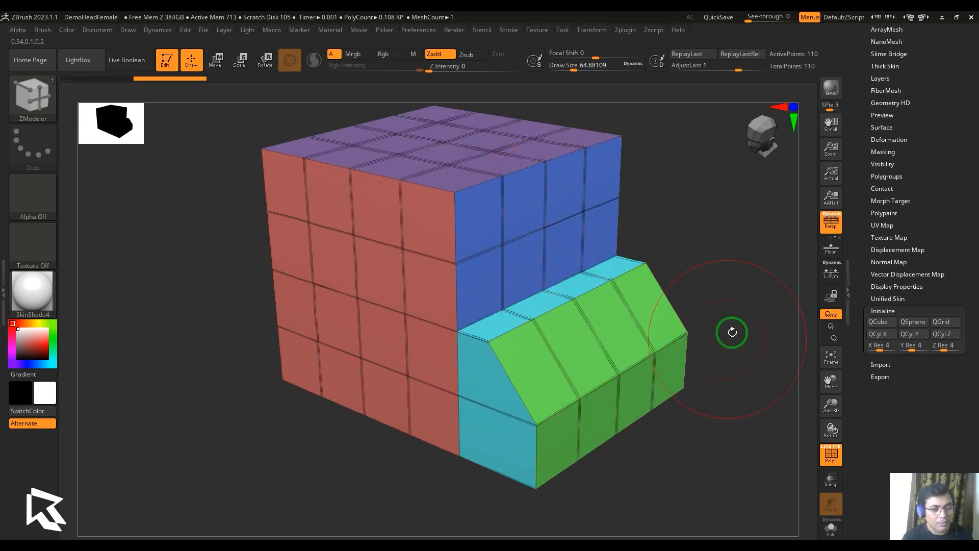
drag(732, 332, 742, 358)
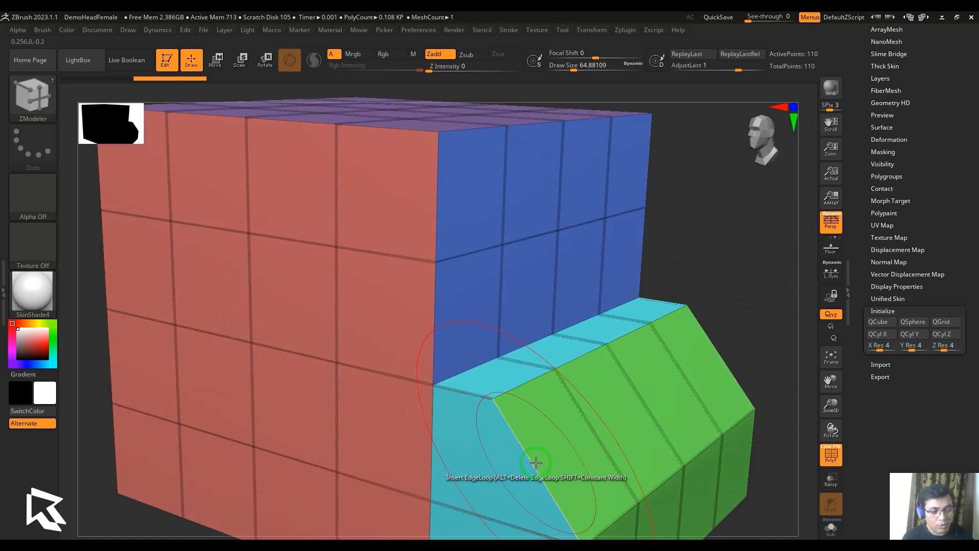
key(f)
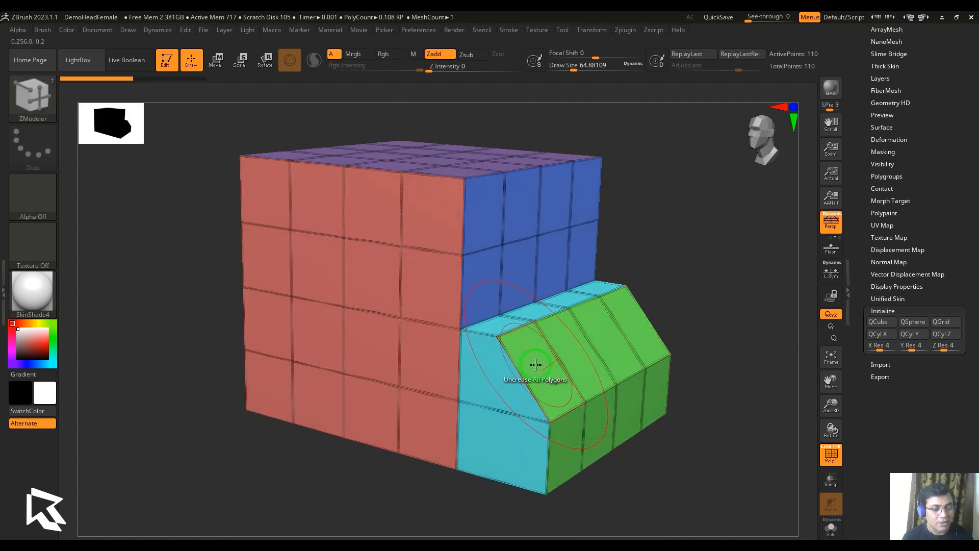
Uncrease the edges inside each polygroup of the block using the Polygroup Inner modifier
key(space)
click(614, 399)
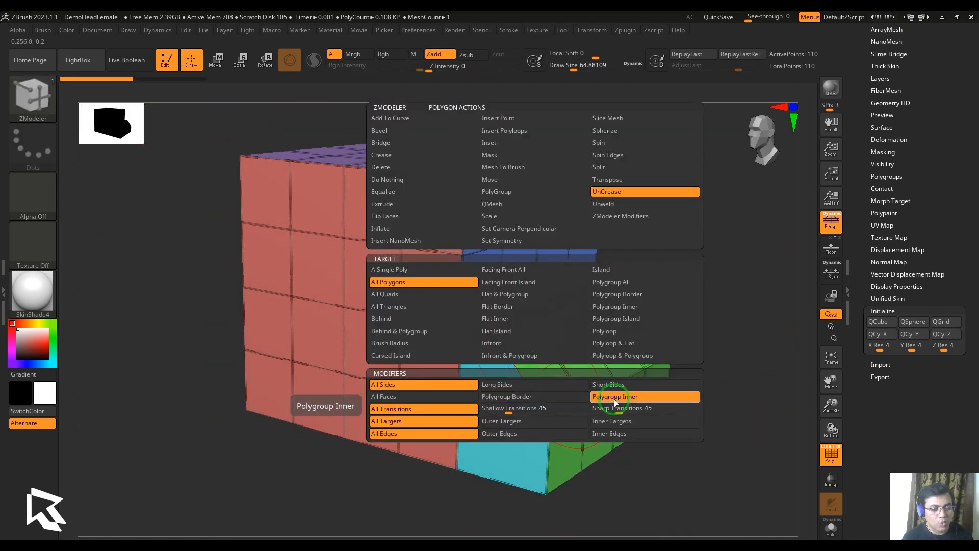
click(549, 371)
mouse_move(752, 354)
mouse_down()
mouse_move(771, 357)
mouse_move(742, 361)
mouse_up()
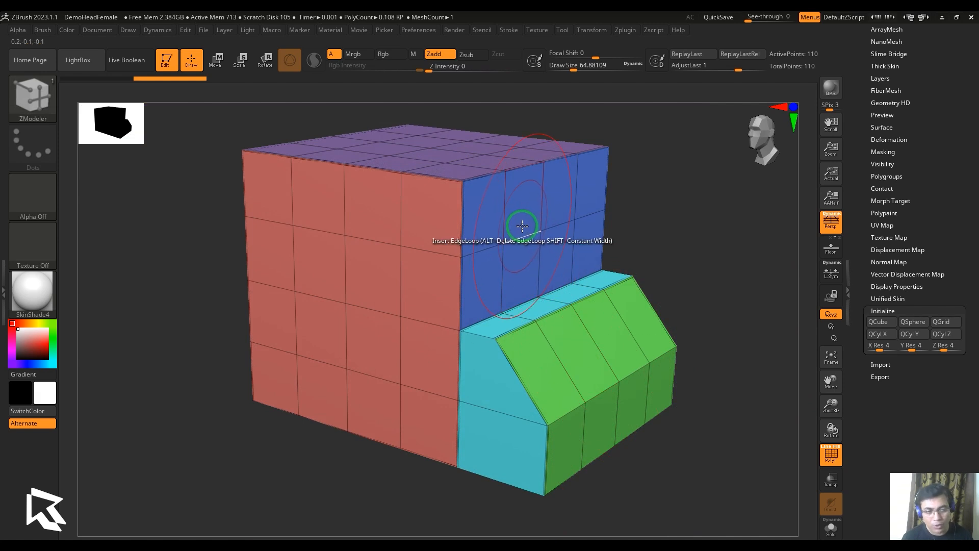
Return the UnCrease face modifier to All Faces and inspect the block's polygroups from several sides
key(space)
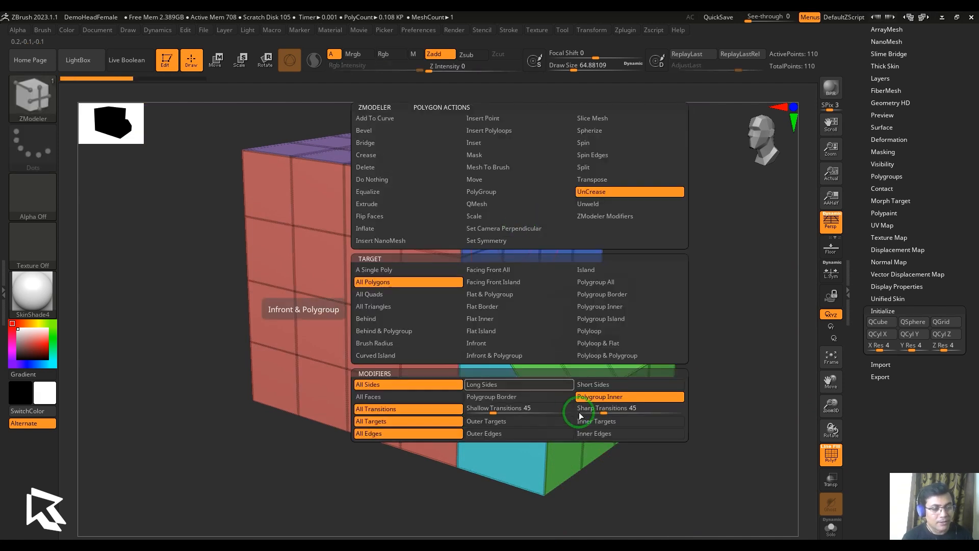
click(406, 397)
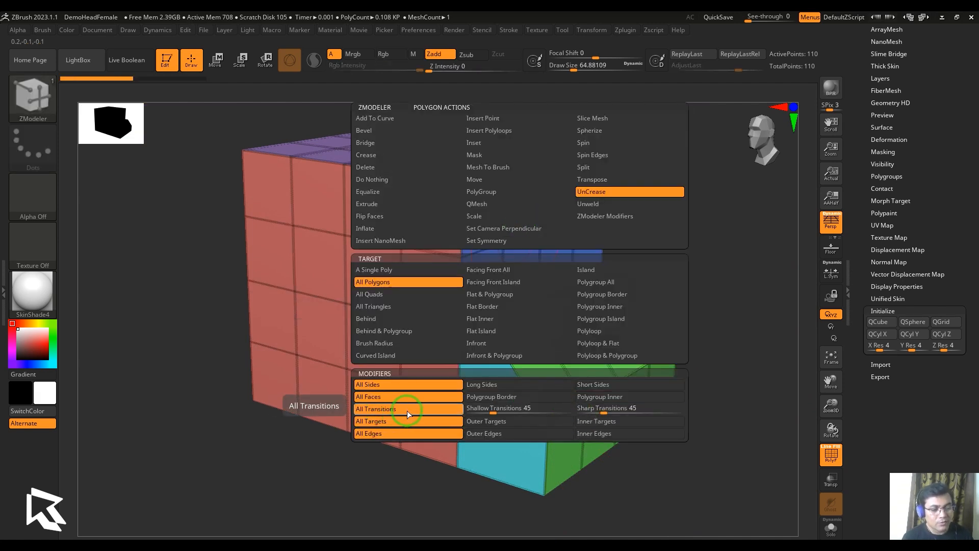
drag(771, 467, 774, 457)
drag(684, 265, 698, 259)
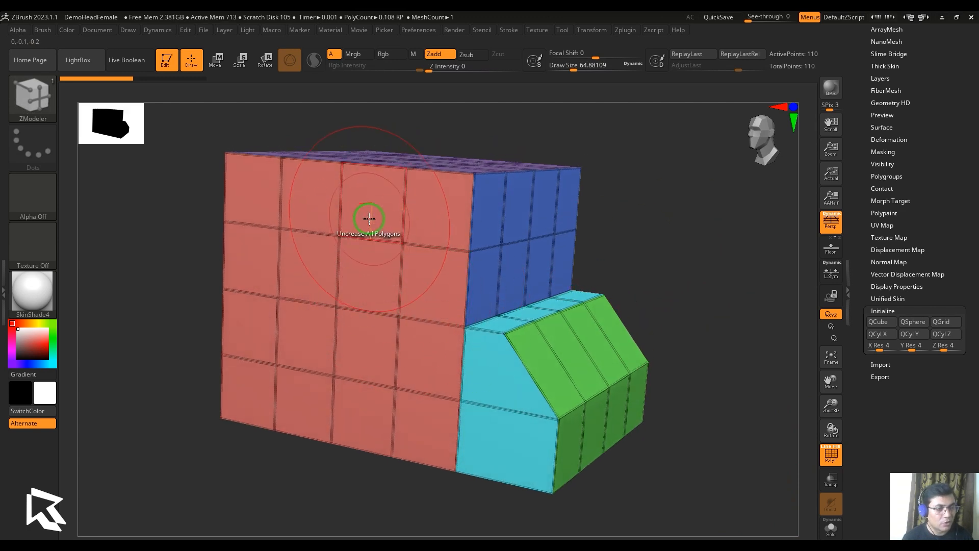
drag(645, 304, 434, 245)
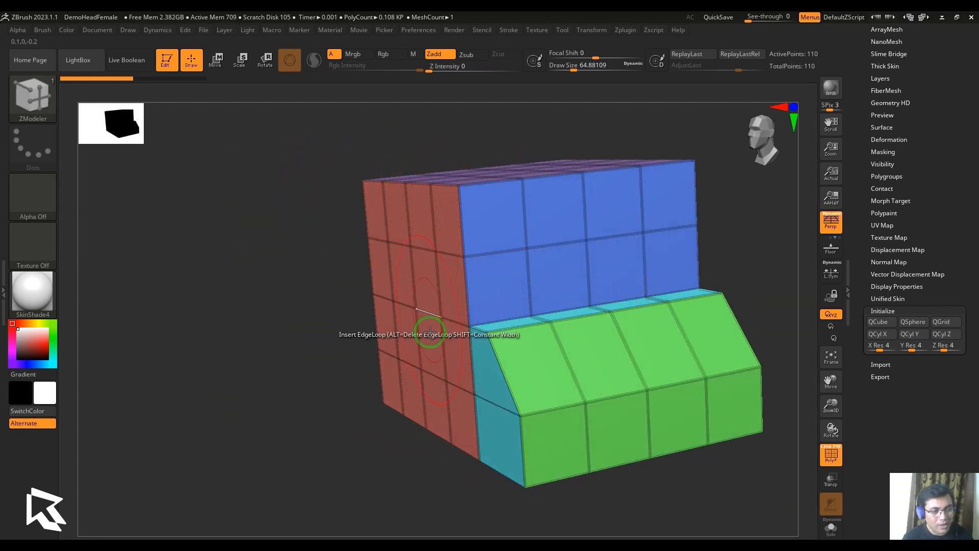
drag(431, 463, 573, 251)
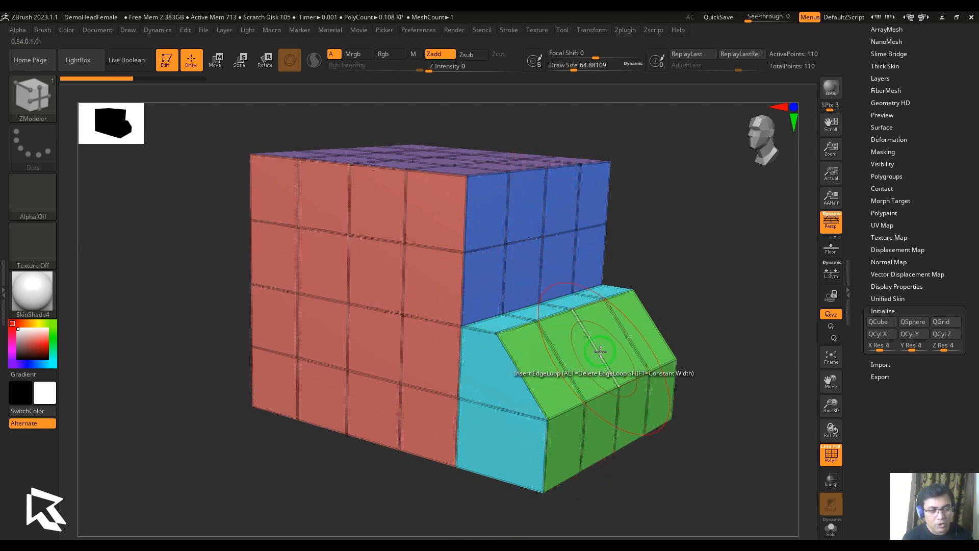
Uncrease only the block's shallow edges using the Shallow Transitions modifier at 45 with All Polygons as target, and undo the result
key(space)
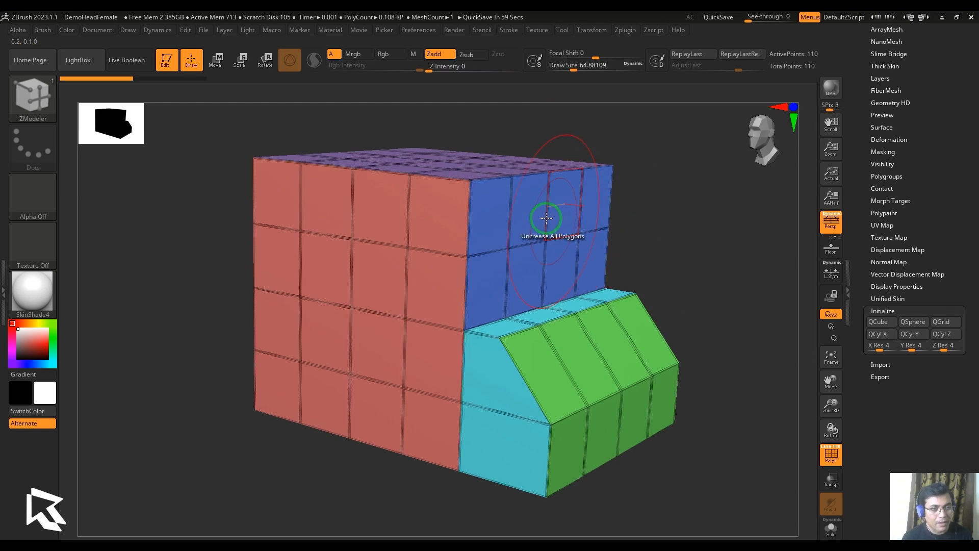
key(space)
click(504, 408)
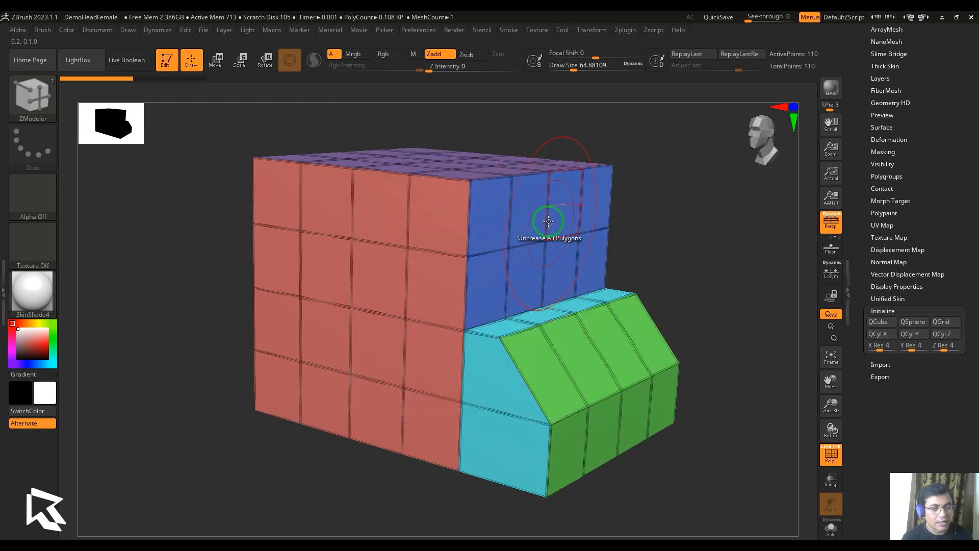
click(538, 221)
drag(691, 238, 710, 276)
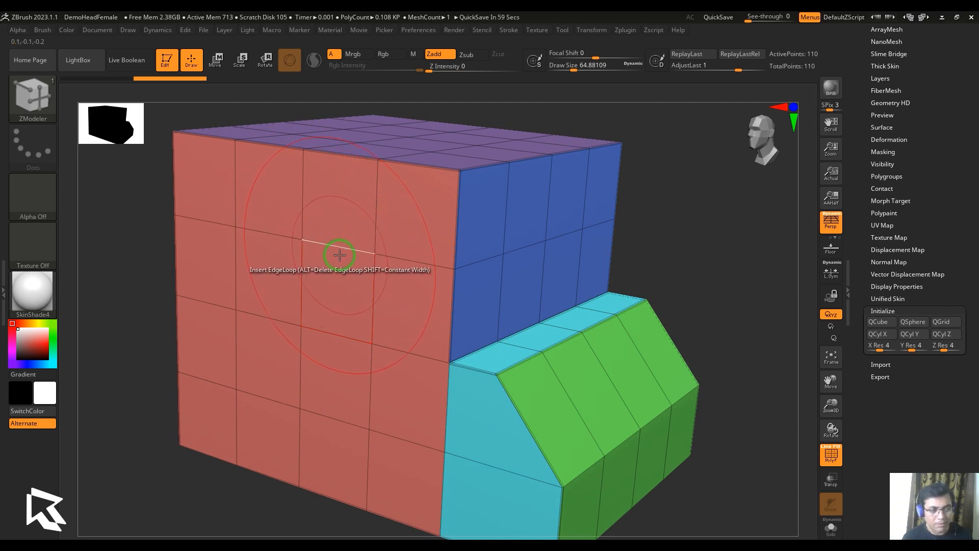
key(ctrl+z)
Uncrease the block's sharp edges using the Sharp Transitions modifier at 45, and return the modifier to All Transitions
key(space)
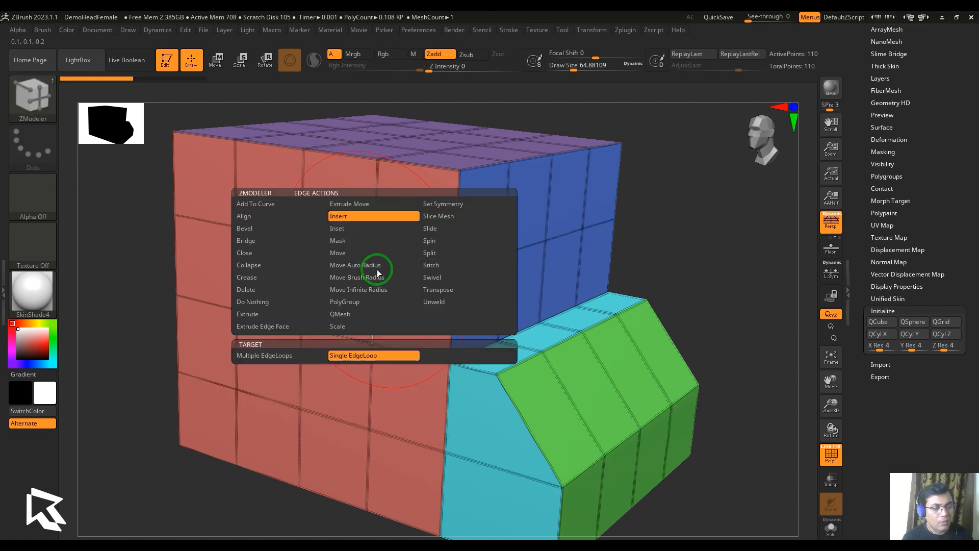
key(space)
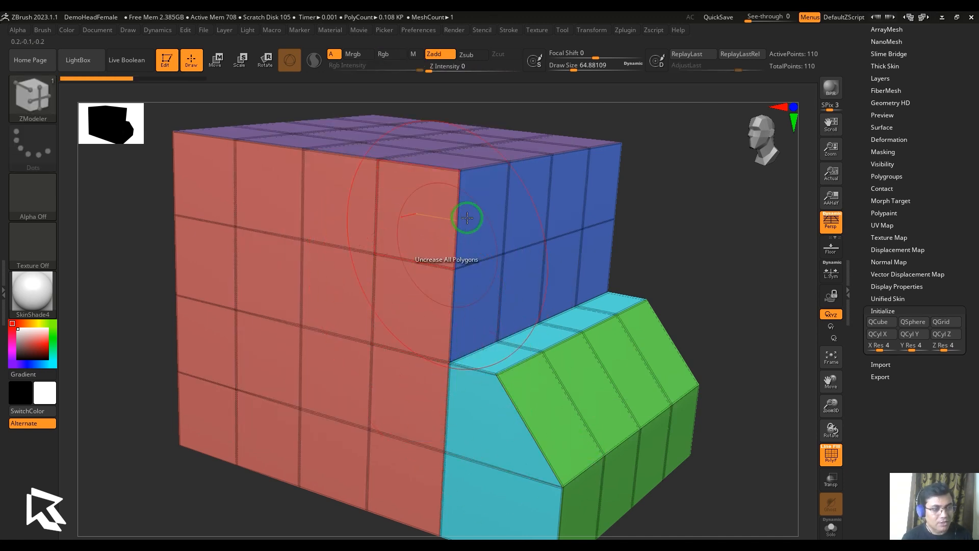
click(427, 211)
mouse_move(672, 241)
mouse_down()
mouse_move(695, 247)
mouse_move(663, 235)
mouse_up()
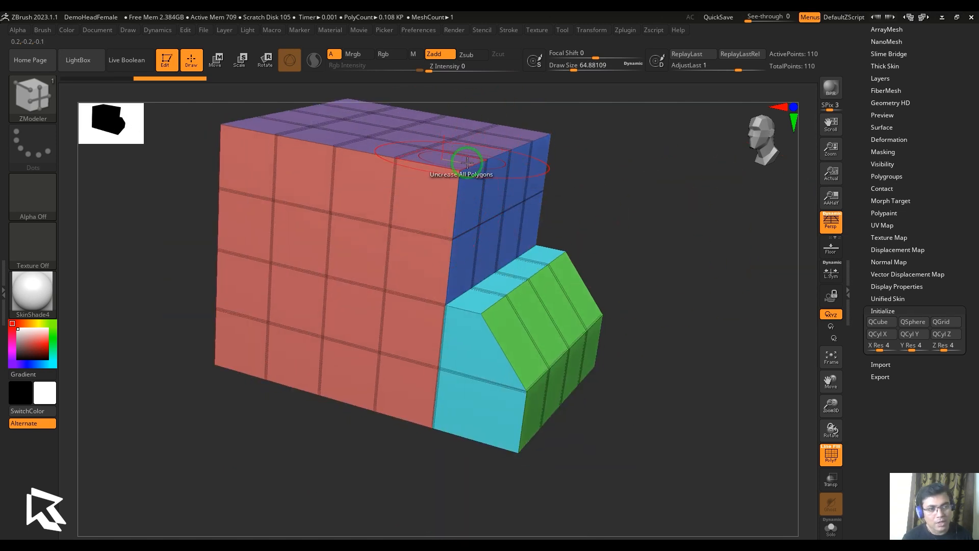
key(space)
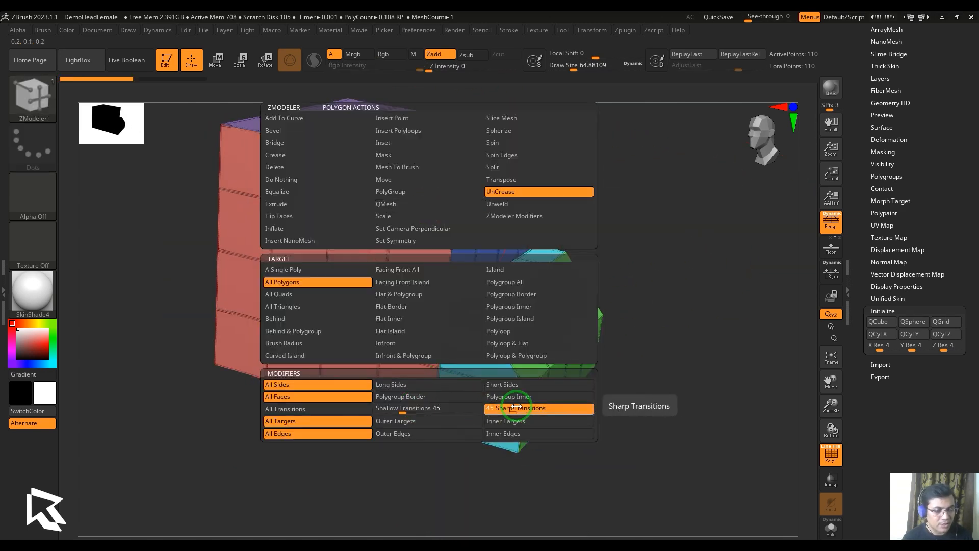
click(340, 408)
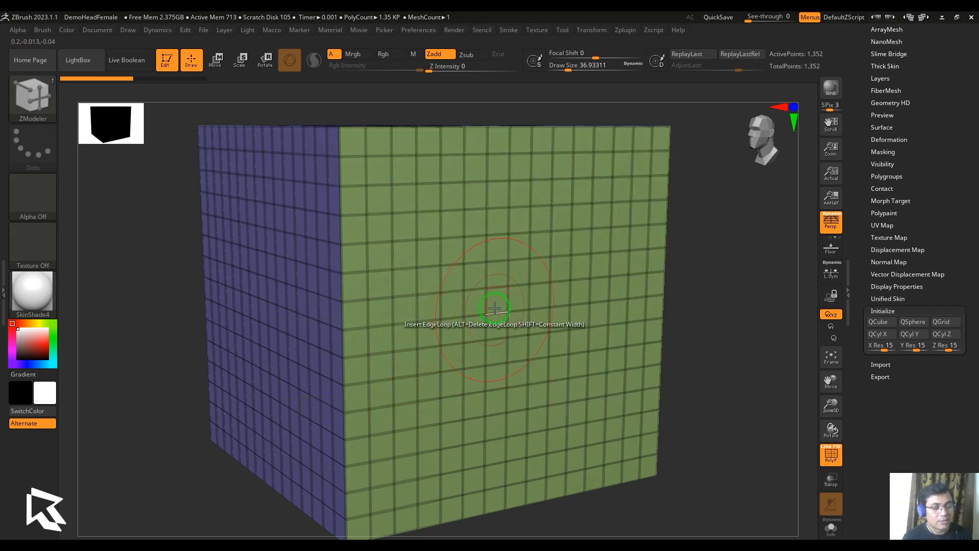
Uncrease all edges within the brush radius on the cube's green face, and undo the result
click(495, 307)
mouse_move(695, 341)
mouse_down()
mouse_move(711, 342)
mouse_move(541, 376)
mouse_up()
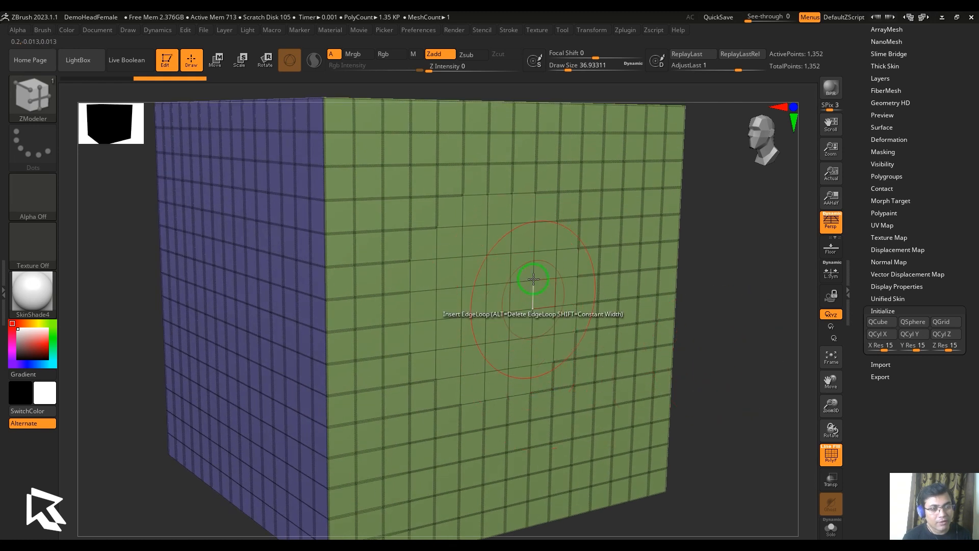
click(502, 271)
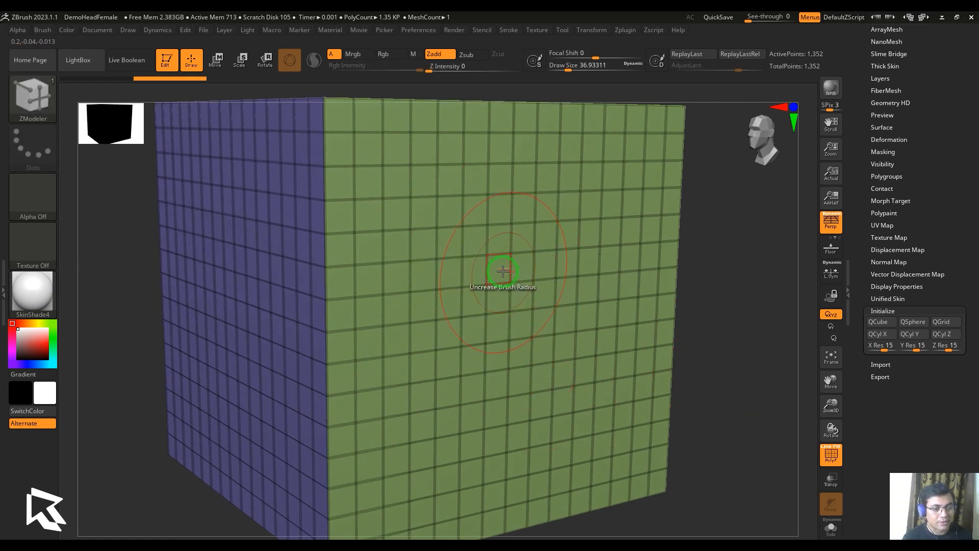
Uncrease only the outline of the brush radius area on the green face using the Outer Targets modifier
key(space)
click(472, 424)
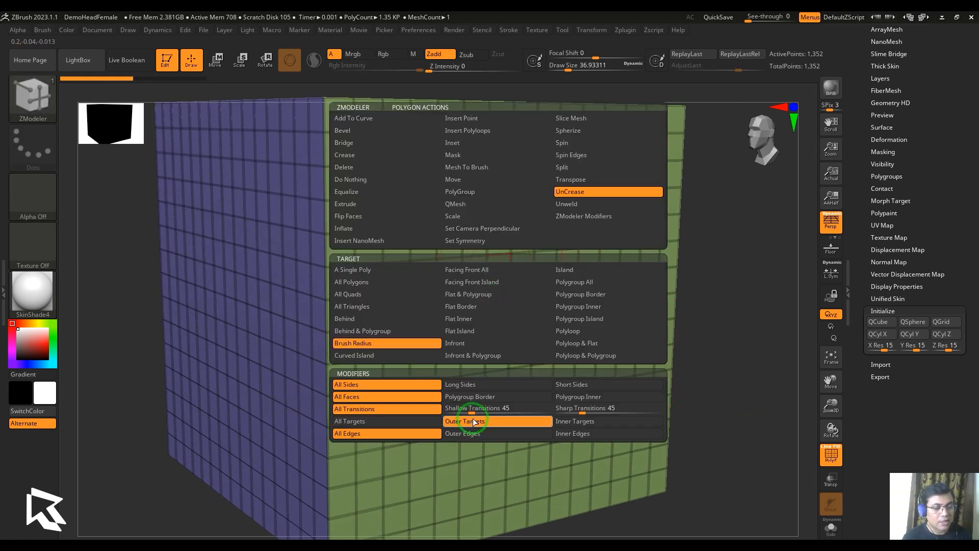
click(503, 270)
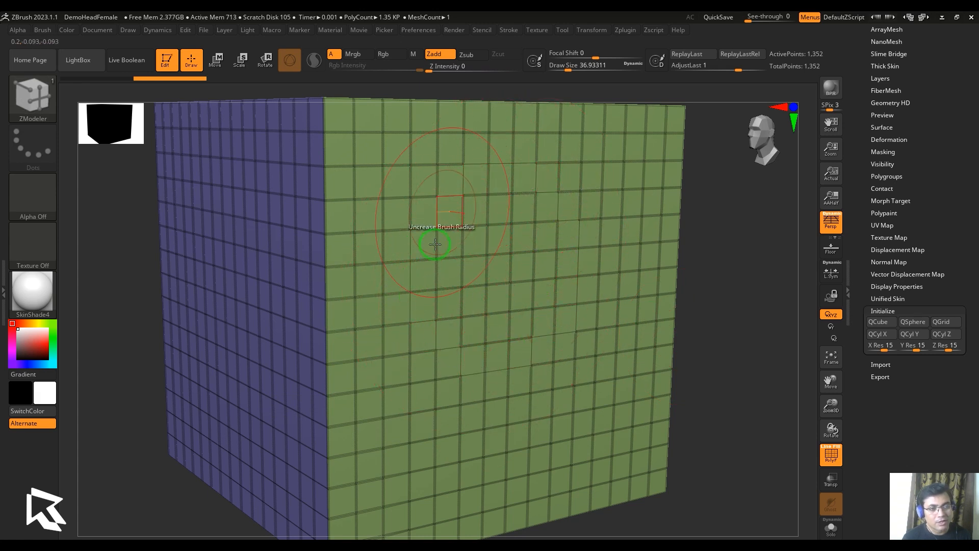
Enlarge the brush to a draw size of about 59, uncrease the brush area's outline on a purple face, inspect it and undo
drag(731, 393, 739, 366)
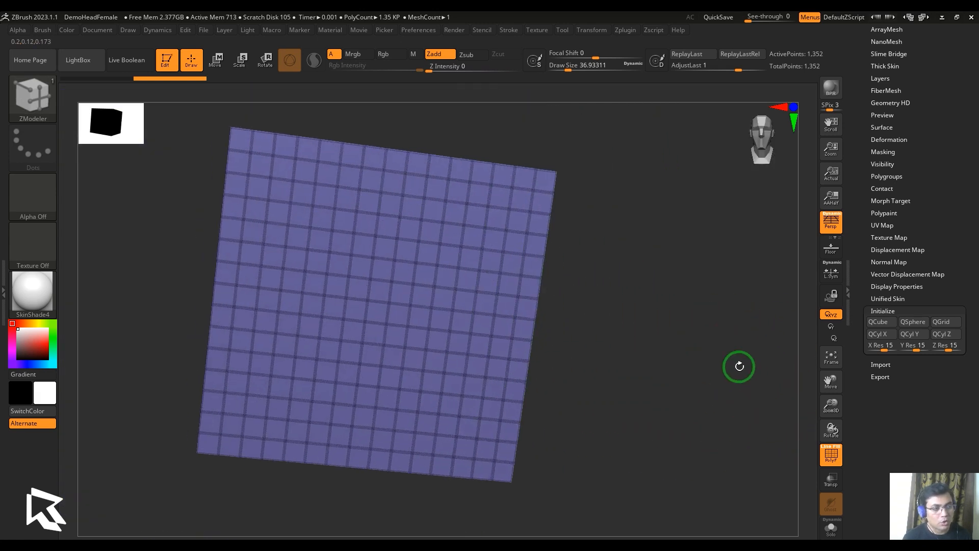
key(s)
drag(394, 307, 399, 307)
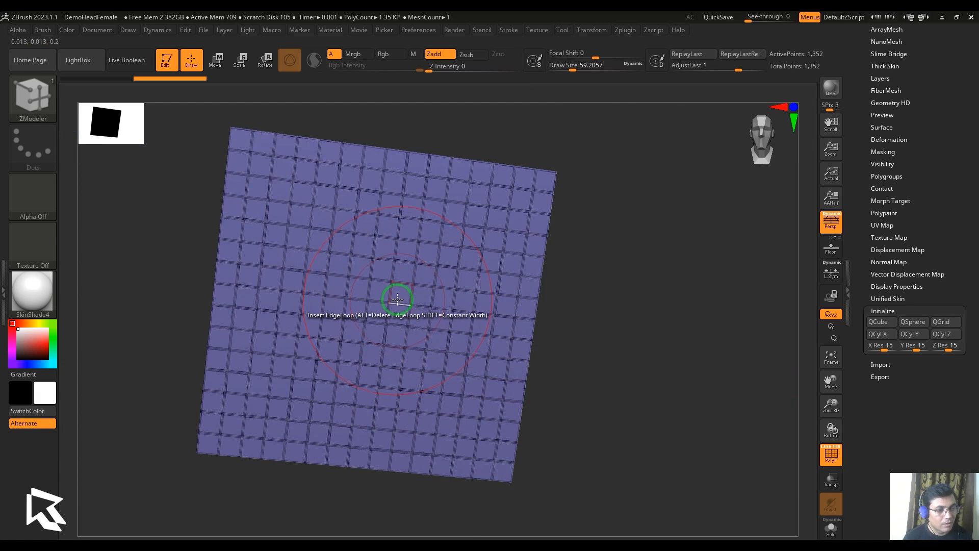
alt+drag(659, 354, 669, 361)
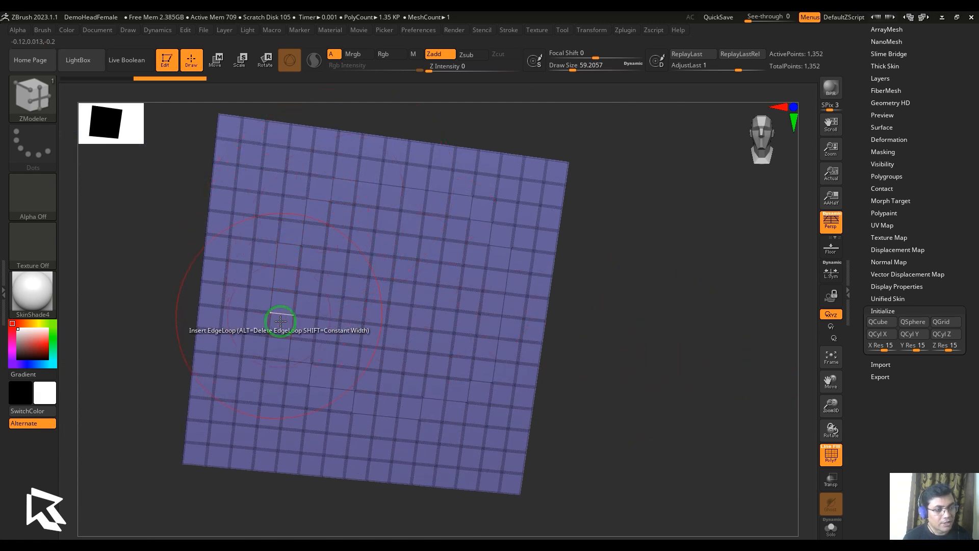
alt+drag(652, 299, 695, 387)
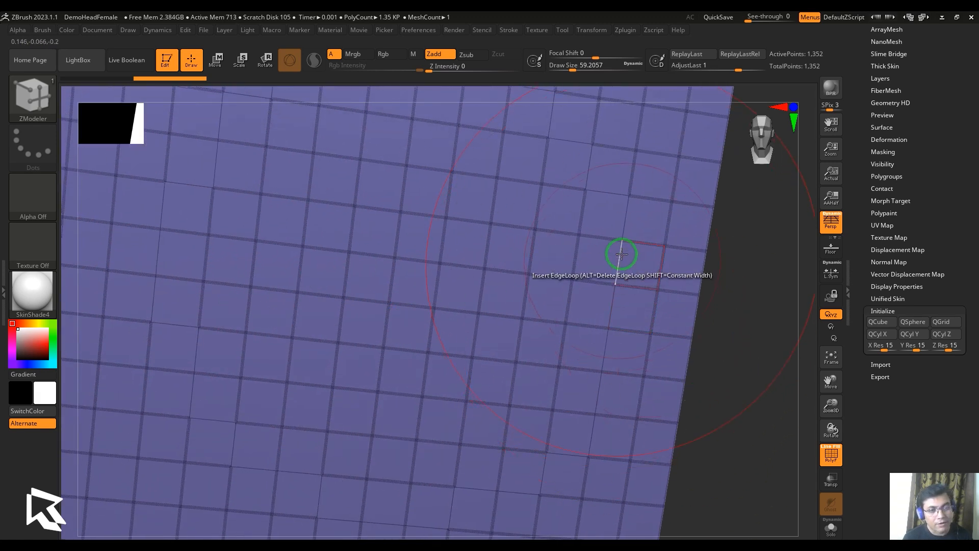
key(f)
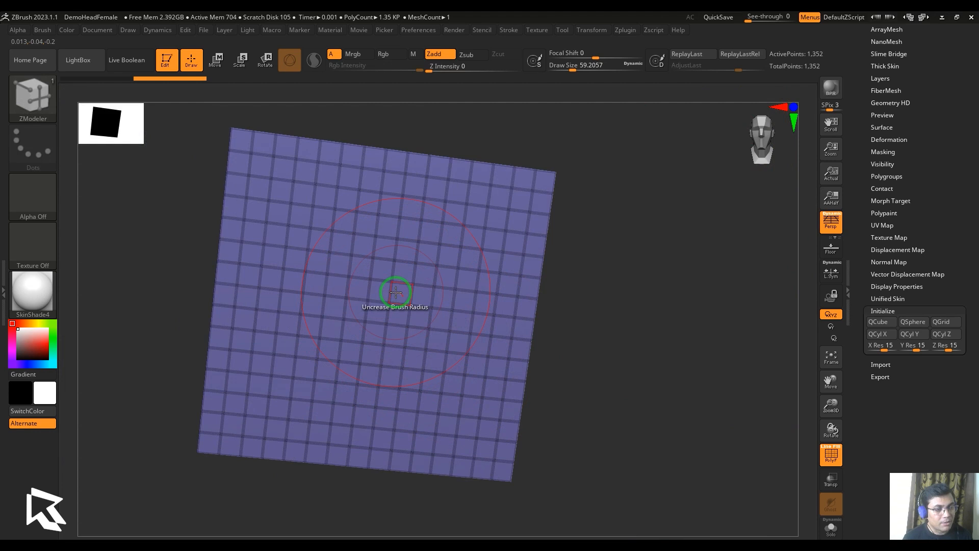
Uncrease only the edges inside the brush radius area on the purple face using Inner Targets, and return the modifier to All Targets
key(space)
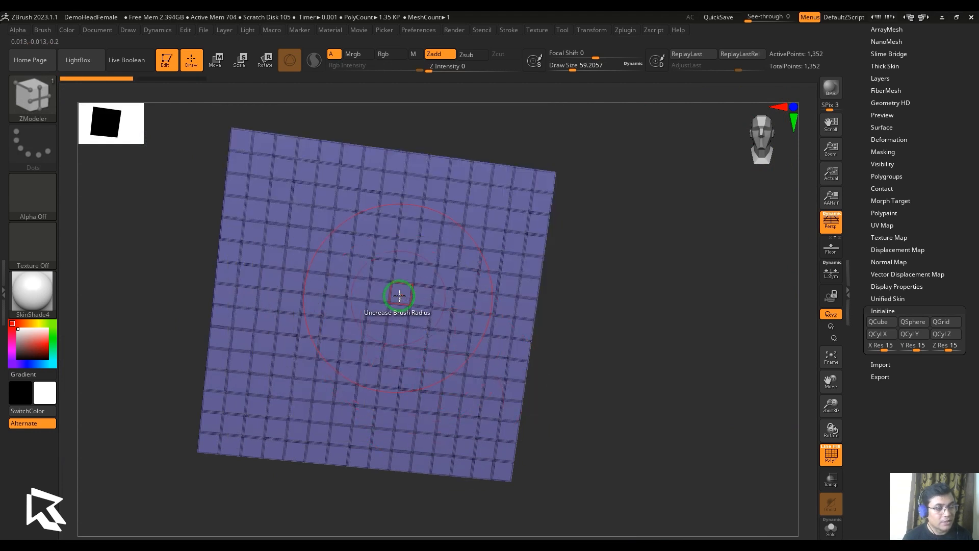
click(401, 295)
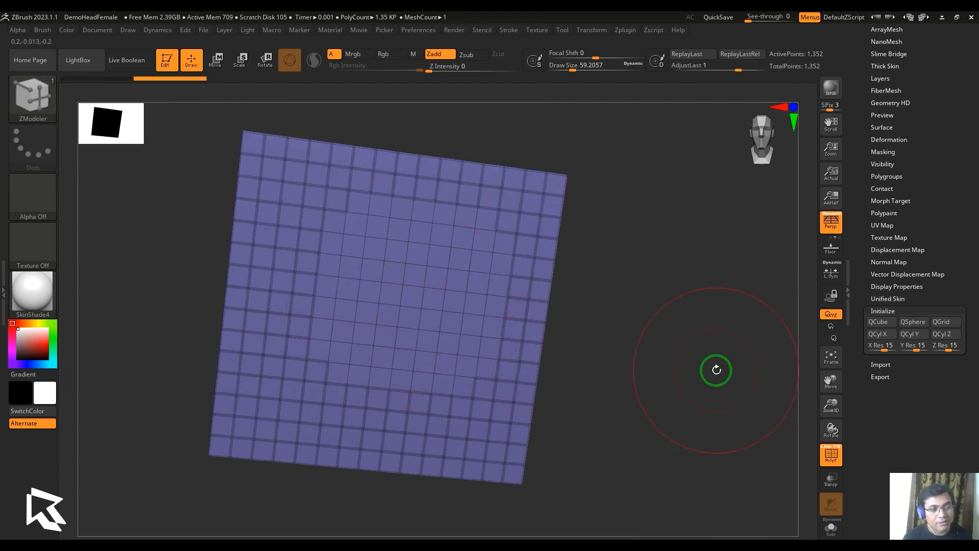
drag(714, 367, 701, 404)
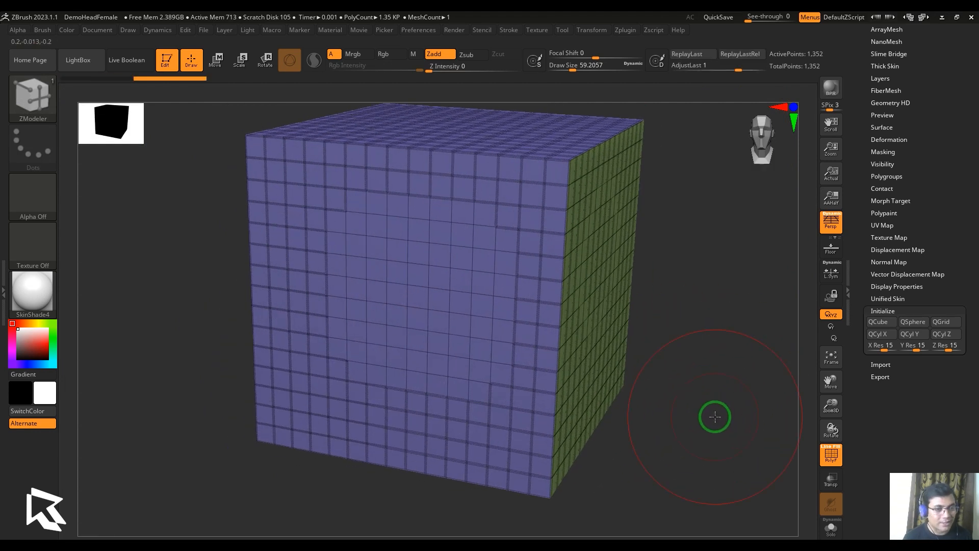
key(space)
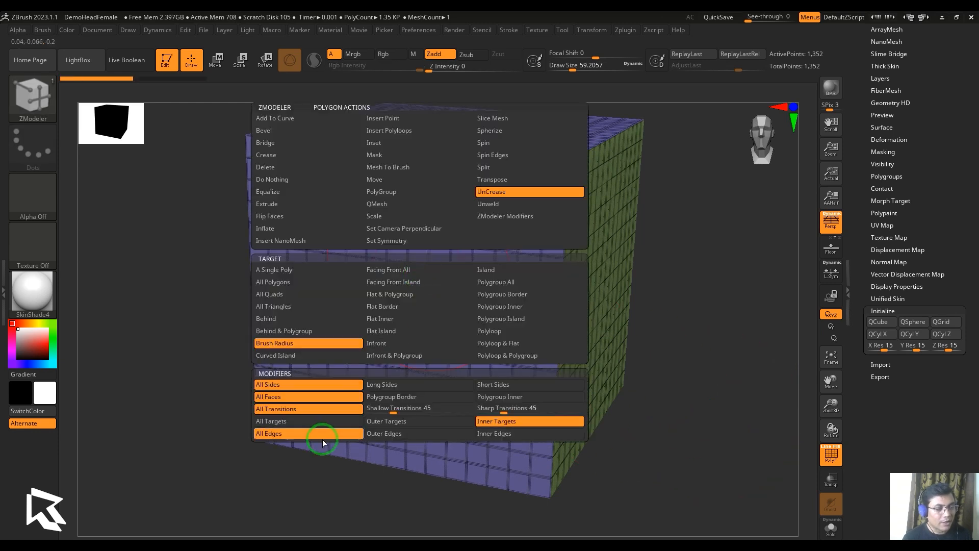
click(322, 419)
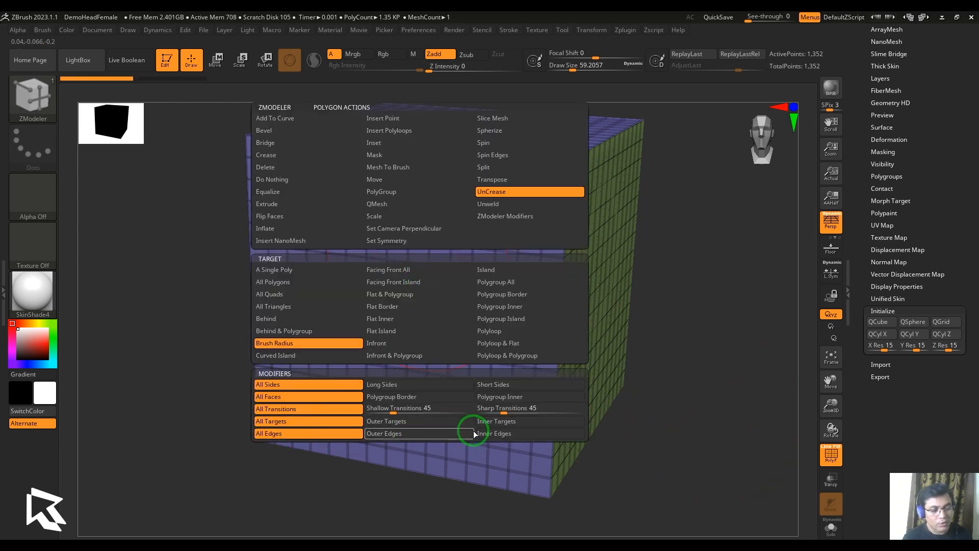
Delete single polygons from the purple front face to cut a rectangular hole four polygons wide and two high
click(286, 168)
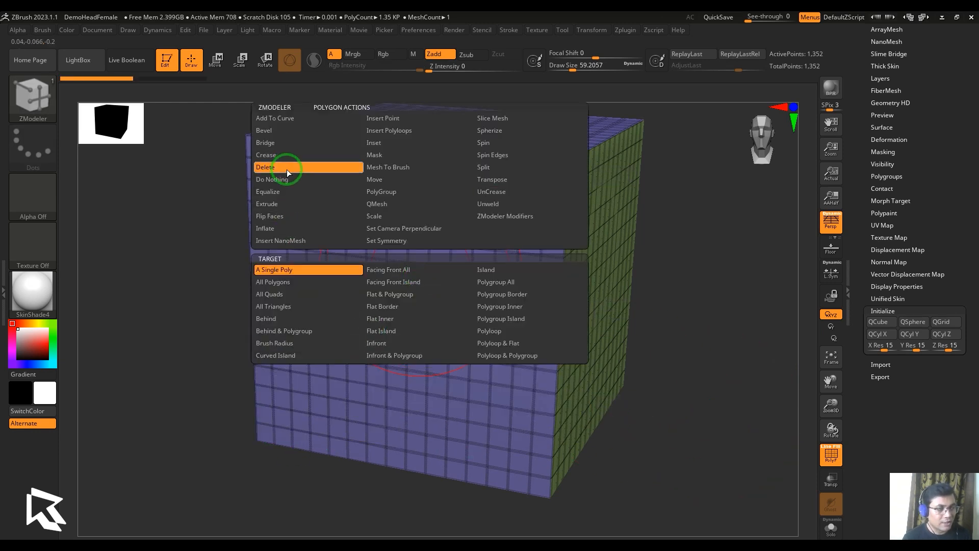
click(355, 245)
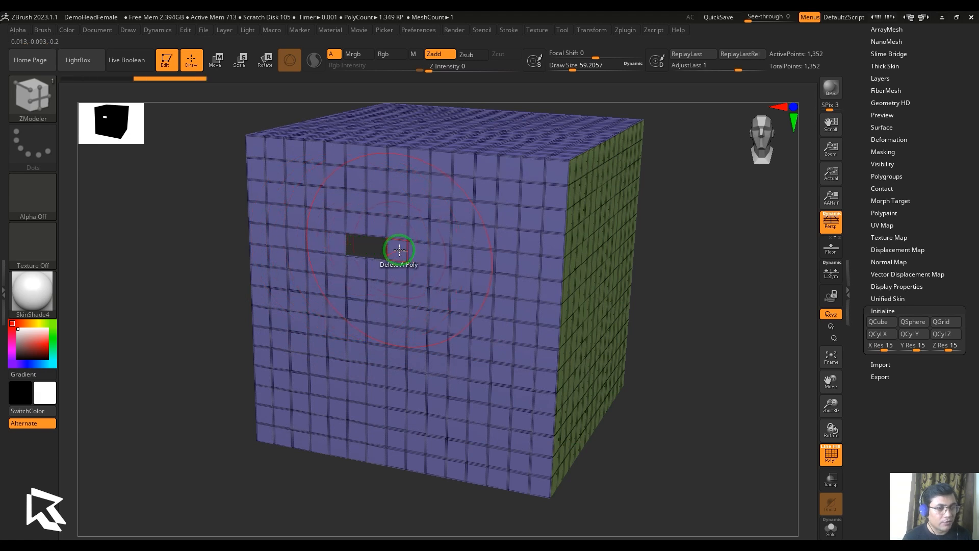
click(414, 266)
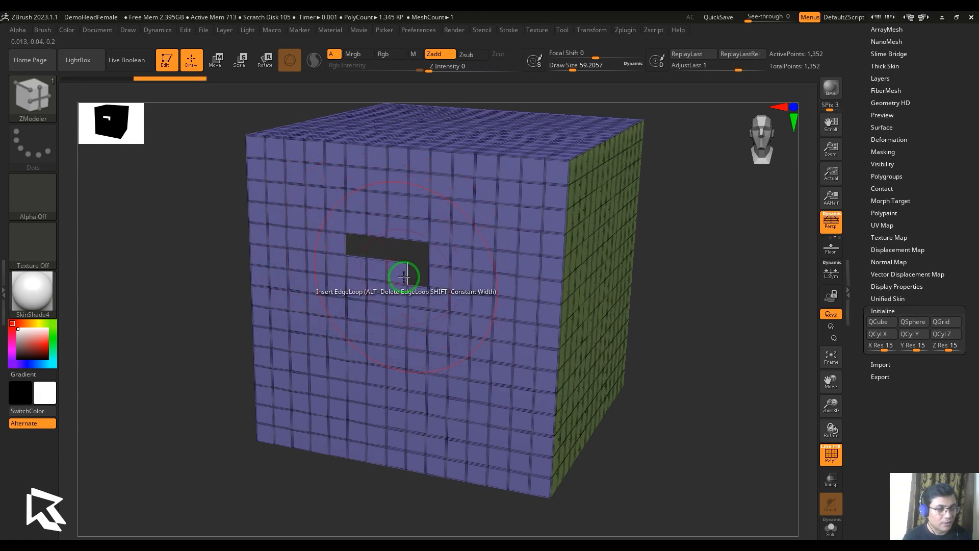
click(358, 272)
drag(682, 343, 687, 361)
Uncrease the edges within the brush radius around the hole using the UnCrease polygon action with All Edges
key(space)
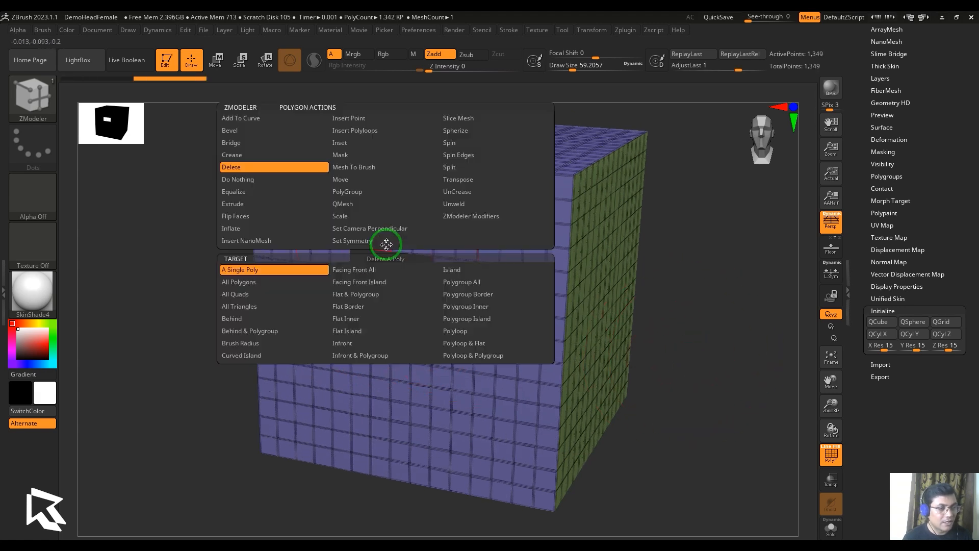
key(space)
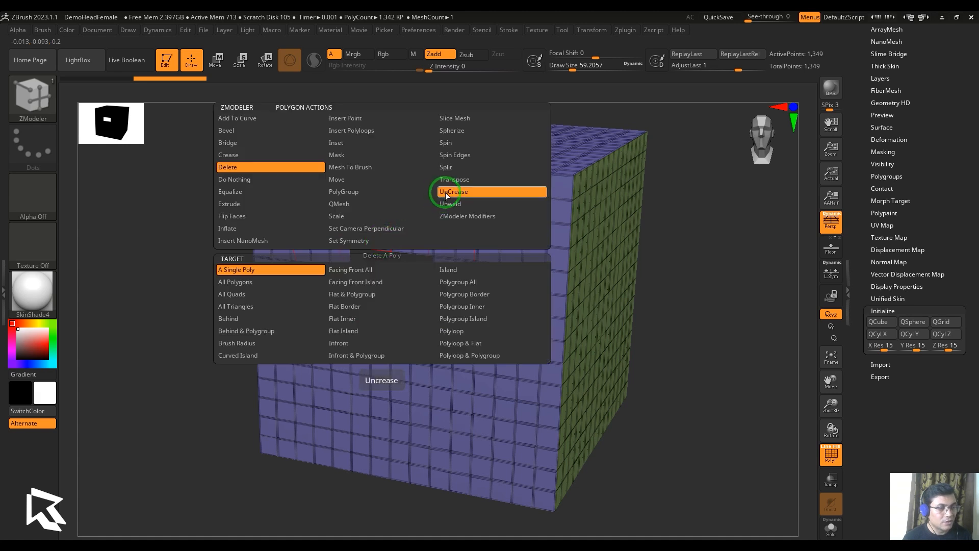
click(445, 191)
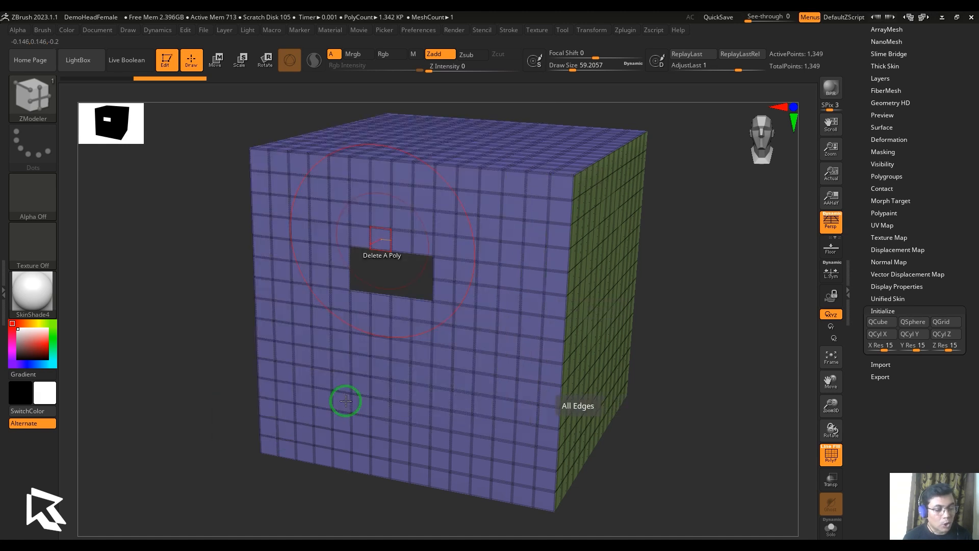
click(425, 246)
mouse_move(655, 378)
mouse_down()
mouse_move(621, 373)
mouse_move(731, 385)
mouse_up()
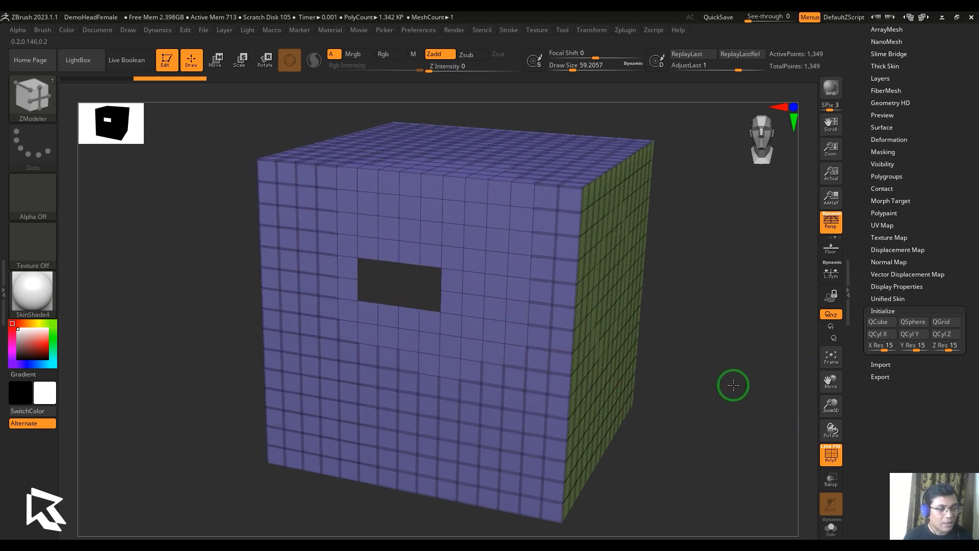
Uncrease only the hole's border edges within the brush radius using Outer Edges, inspect the hole and undo
key(space)
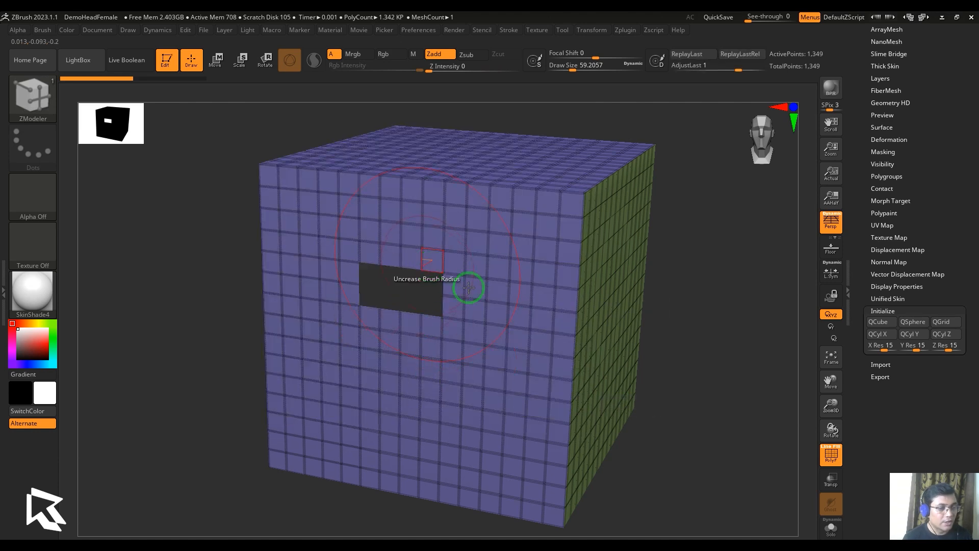
click(468, 287)
alt+drag(758, 390, 761, 454)
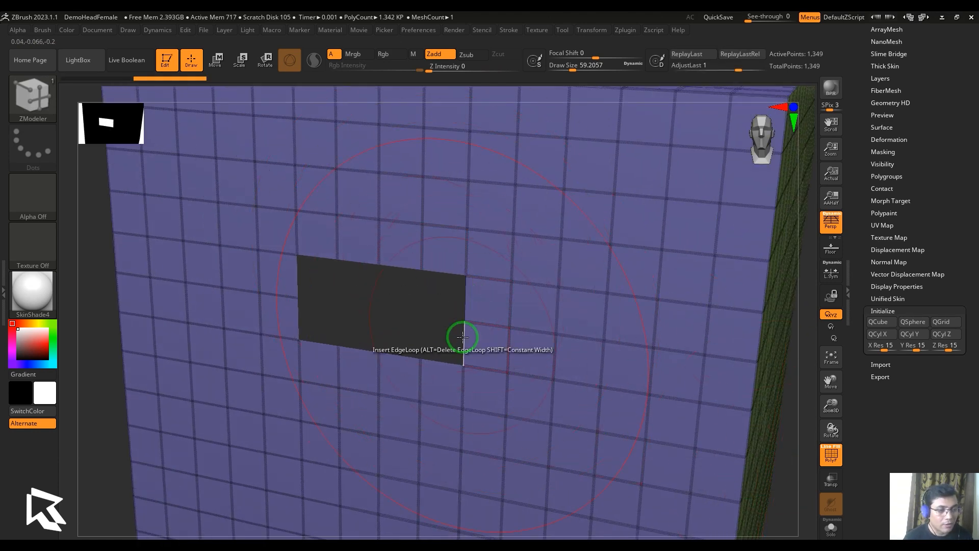
key(f)
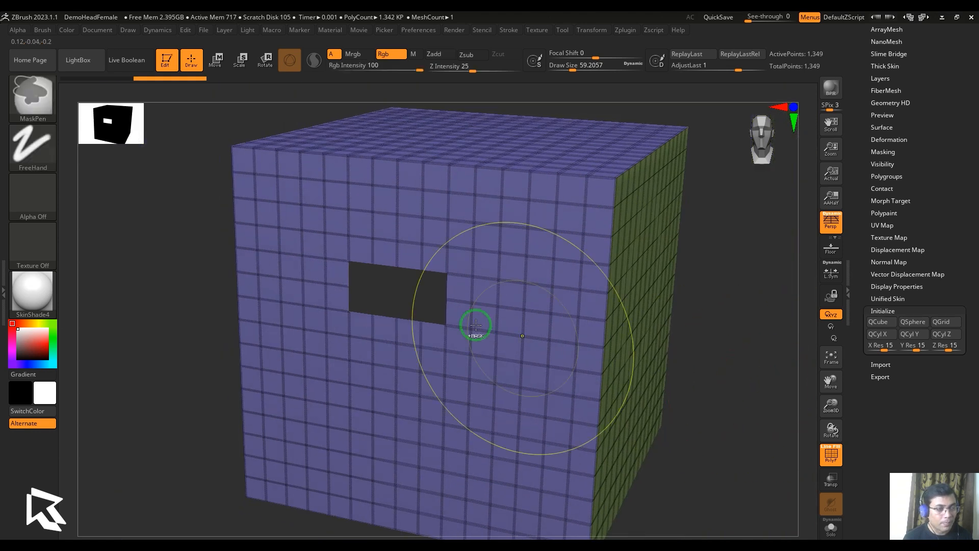
Uncrease the interior edges within the brush radius around the hole using Inner Edges, undo it, and return the edge modifier to All Edges
key(space)
click(495, 434)
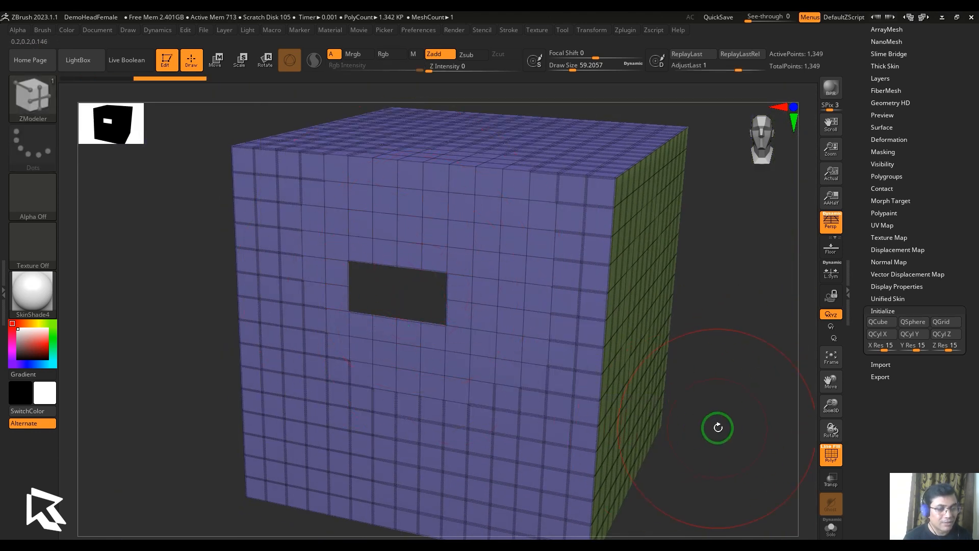
alt+drag(718, 428, 553, 474)
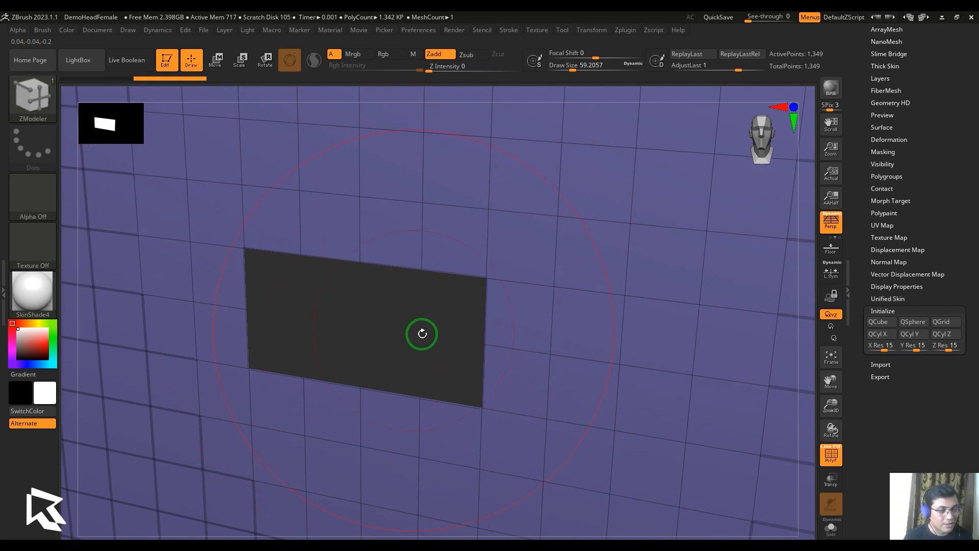
key(f)
key(space)
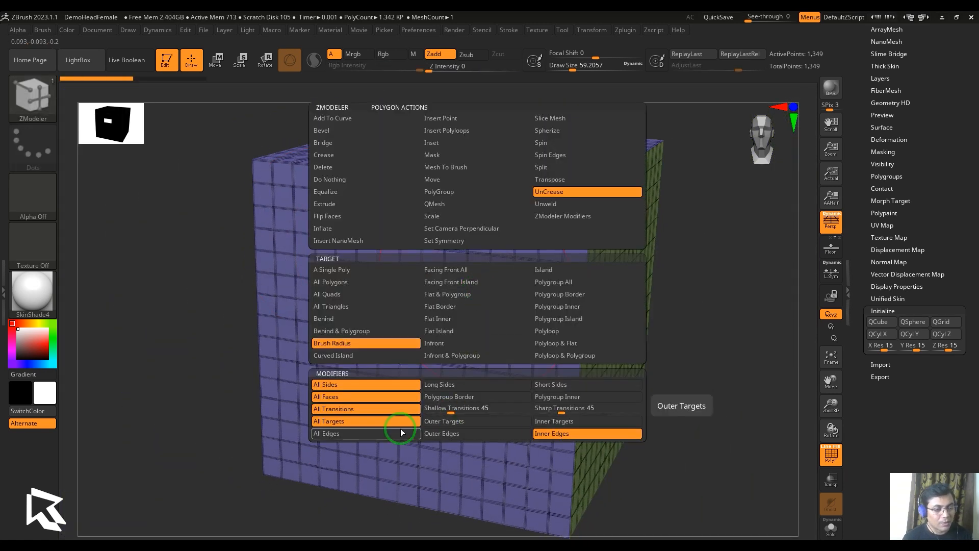
click(369, 433)
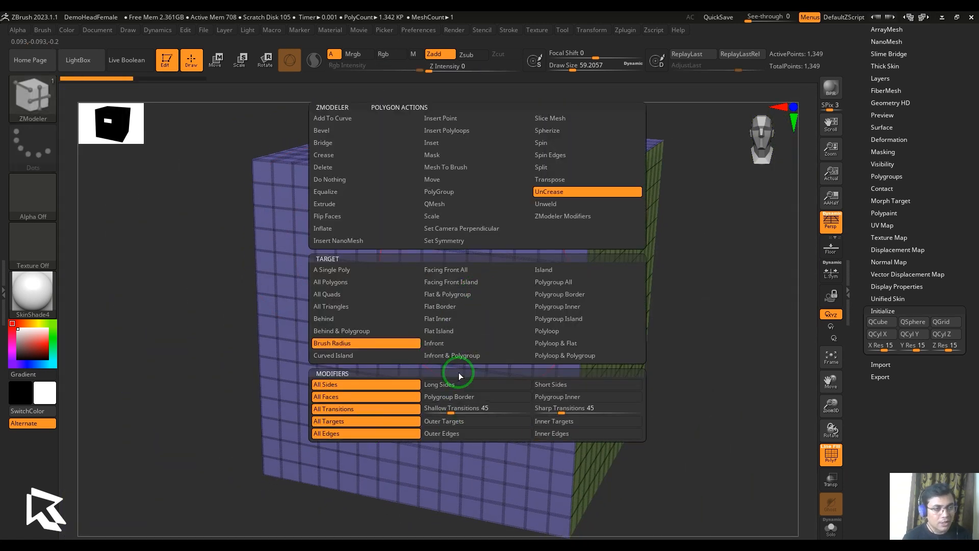